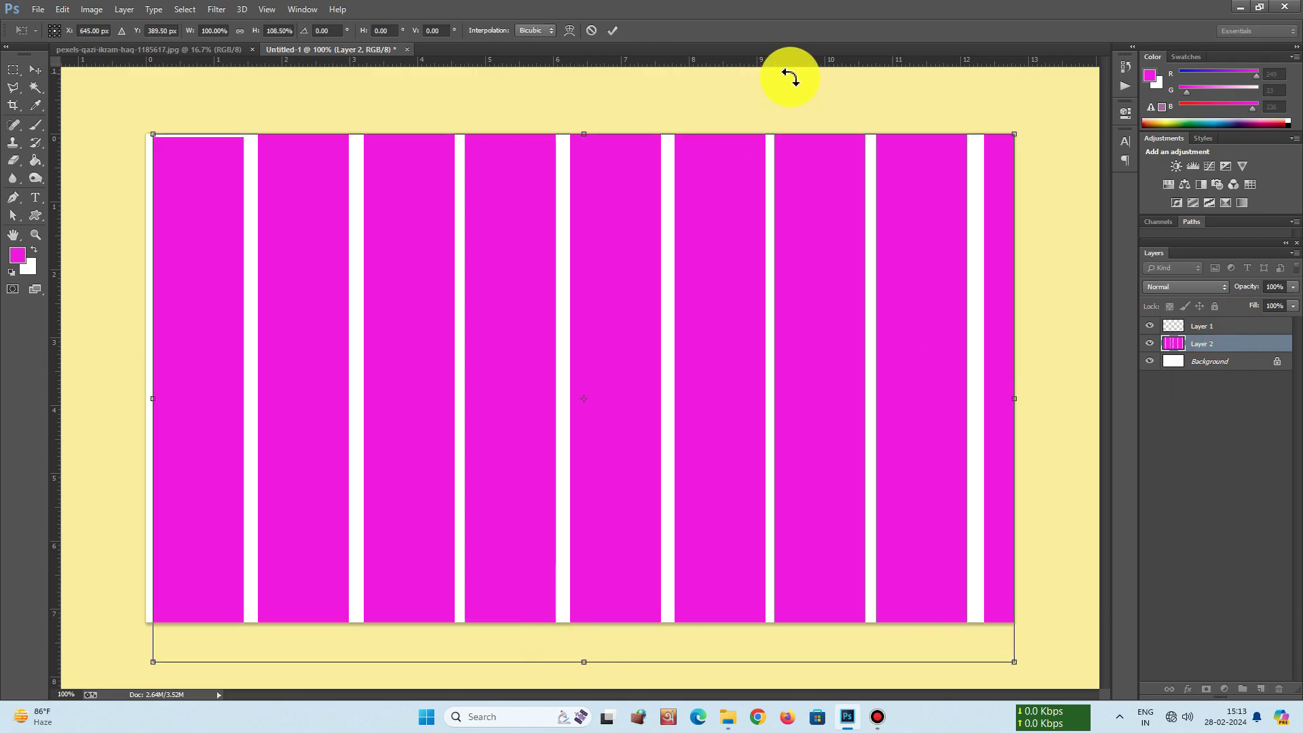
Copy the sunglasses portrait into Untitled-1 above the magenta stripes on Layer 2 and clip it to that layer.
left_click(196, 49)
left_click_drag(662, 358, 548, 349)
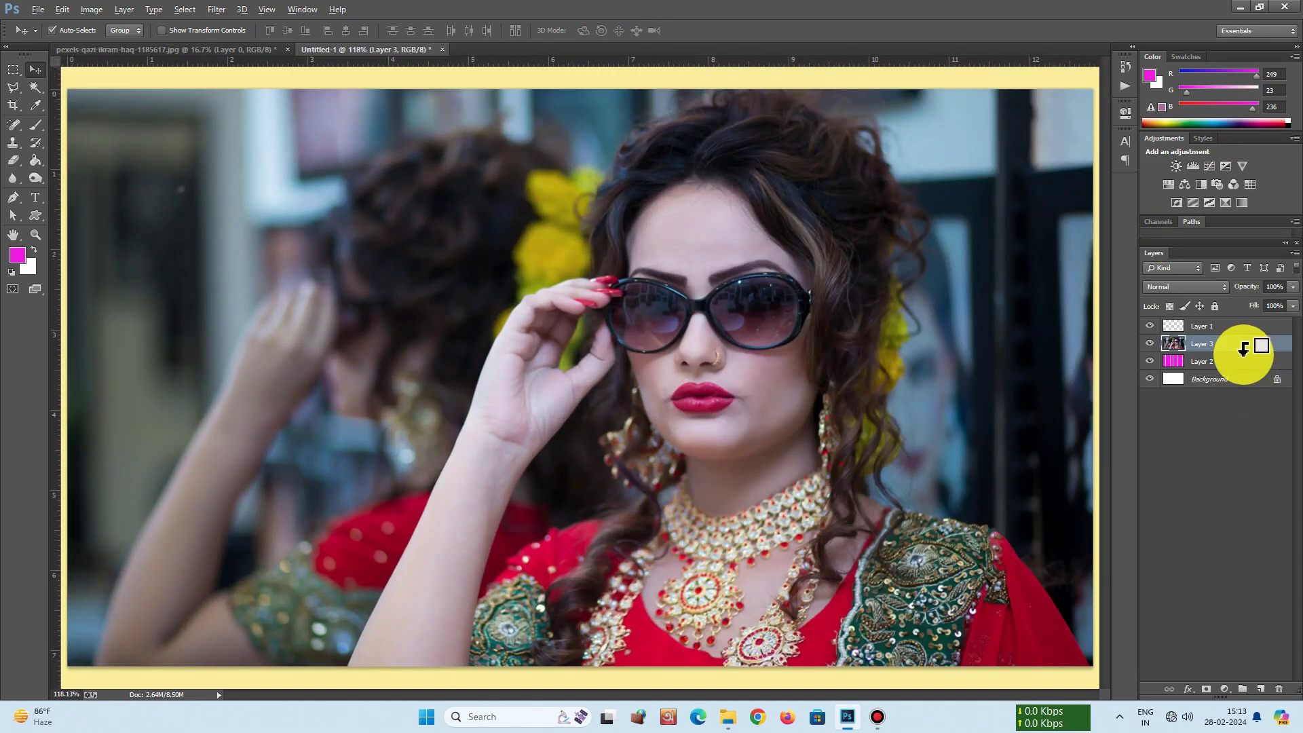
left_click_drag(1243, 349, 1242, 349)
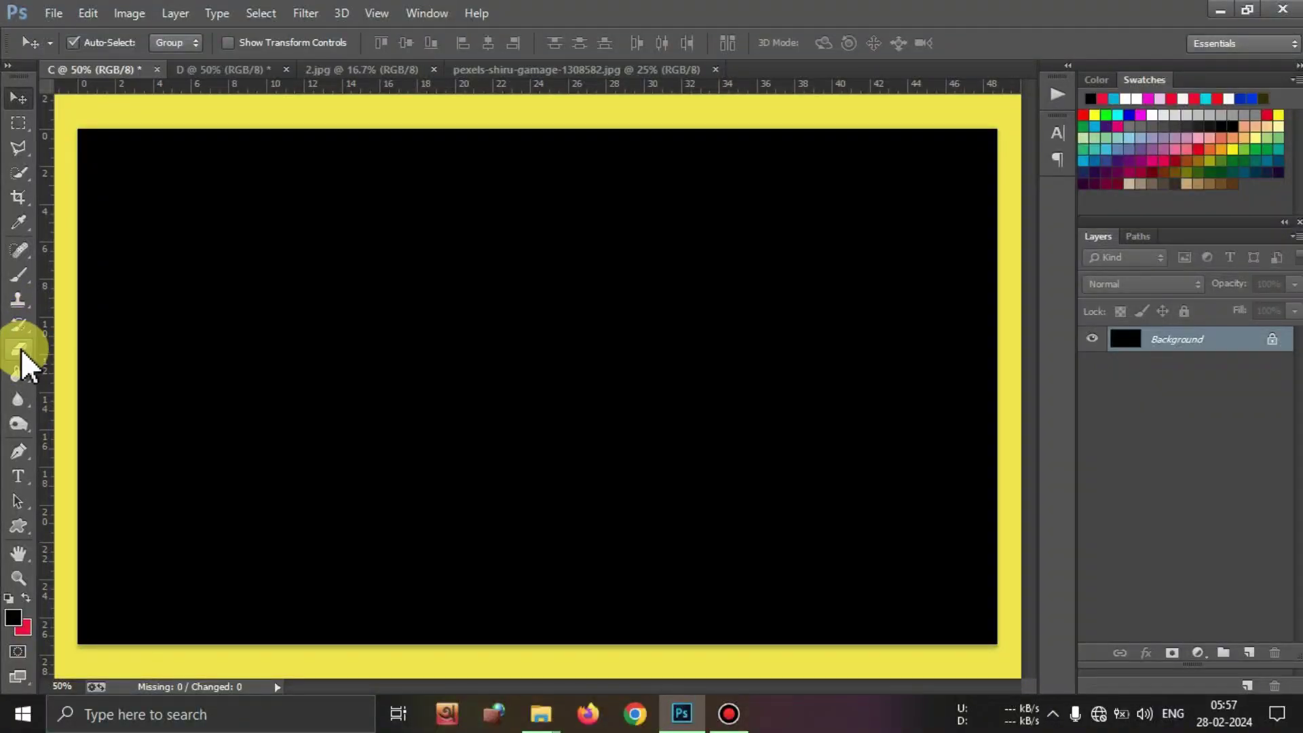
Add a white "photoshop" text layer in 48 pt Boldstrom on the black canvas of document C.
key("t")
left_click(331, 358)
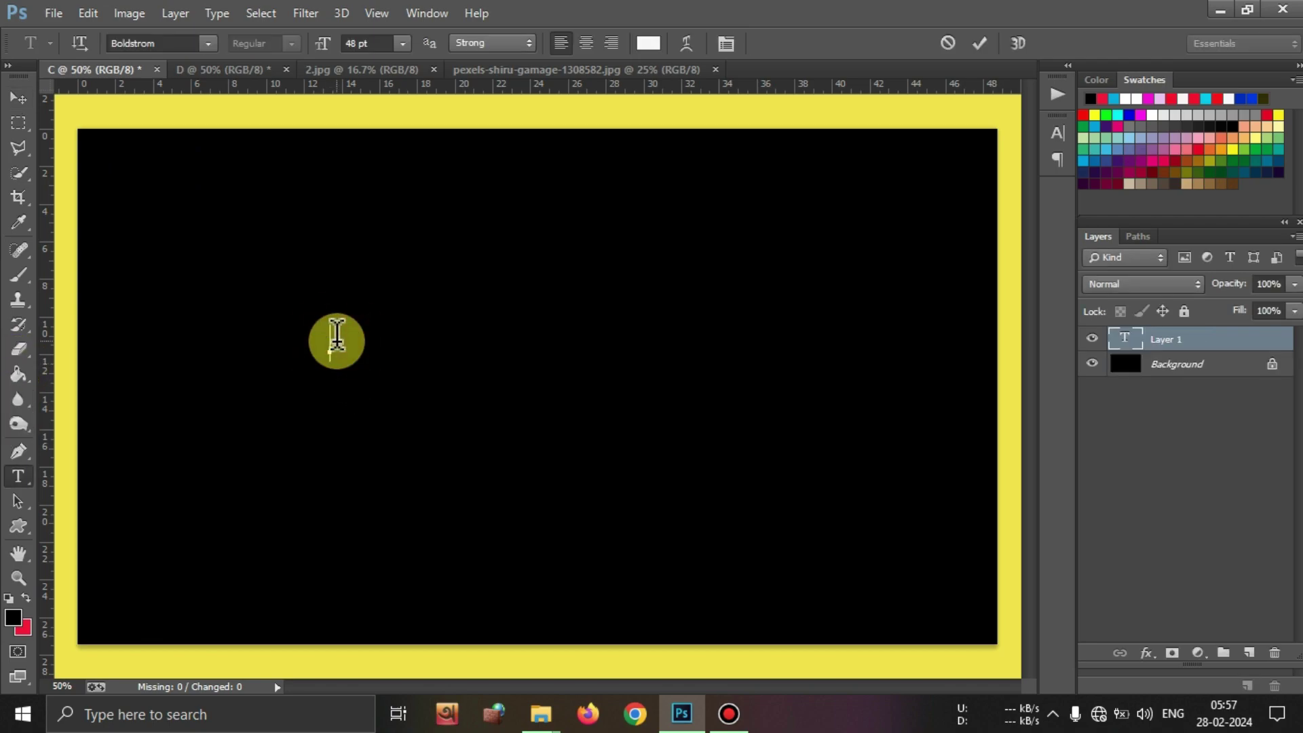
key("ctrl+Return")
key("v")
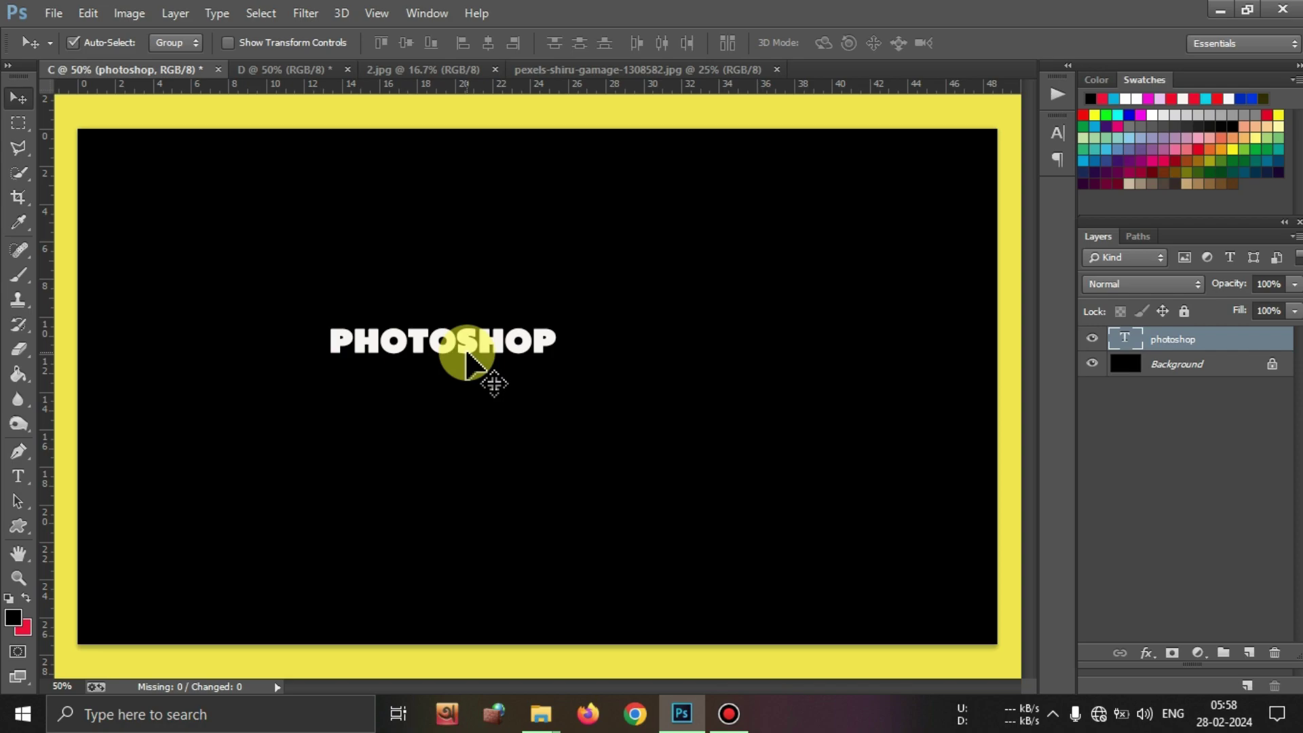
Enlarge and stretch the photoshop text so it spans the upper middle of the canvas.
key("ctrl+t")
left_click_drag(557, 367, 812, 552)
left_click_drag(300, 311, 251, 224)
key("Return")
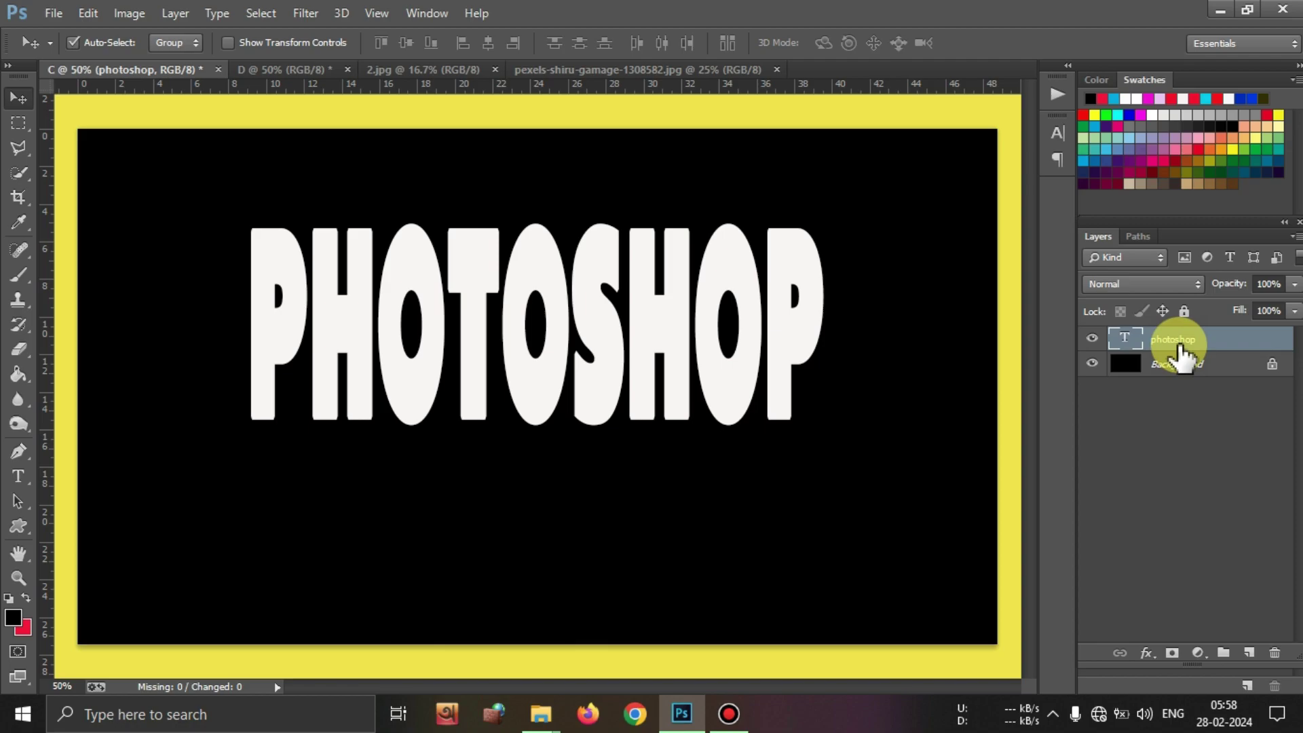
Unlock the tulip photo in 2.jpg and copy it into document C above the text, checking the text beneath it.
left_click(443, 69)
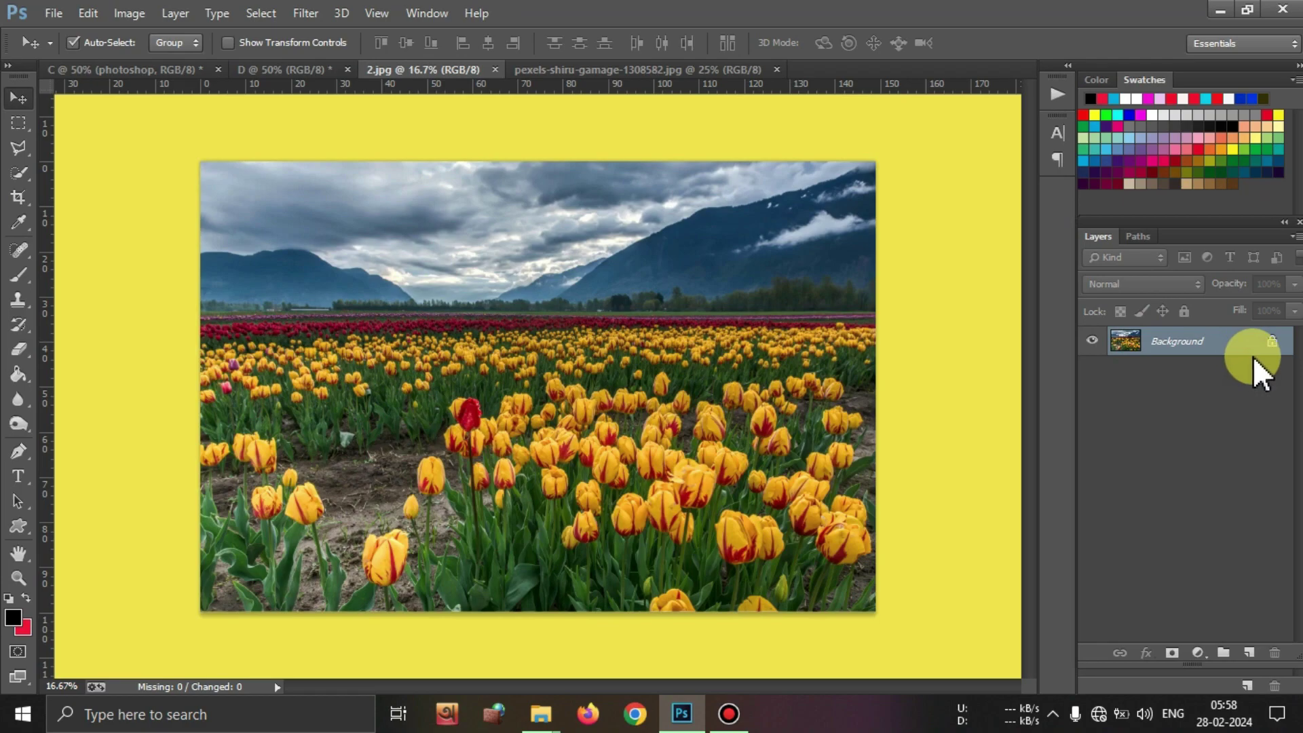
left_click(1274, 345)
left_click_drag(611, 355, 545, 312)
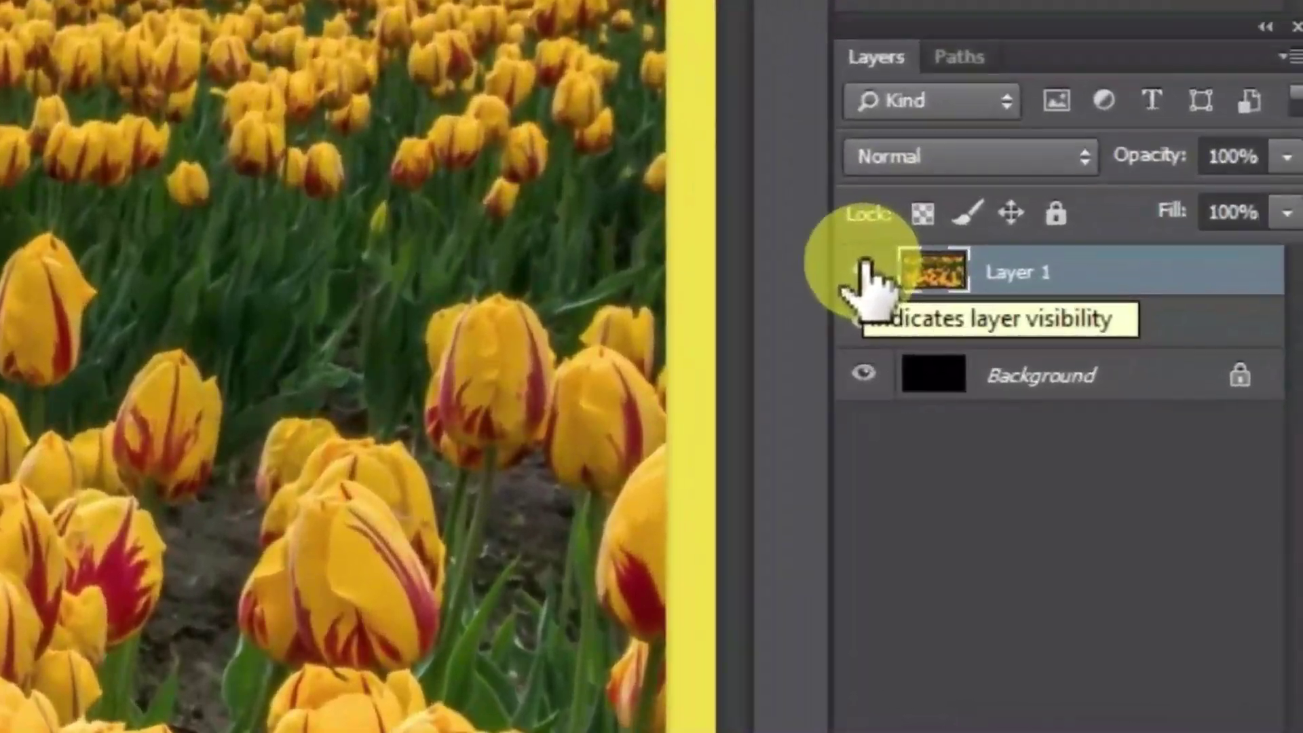
left_click(865, 270)
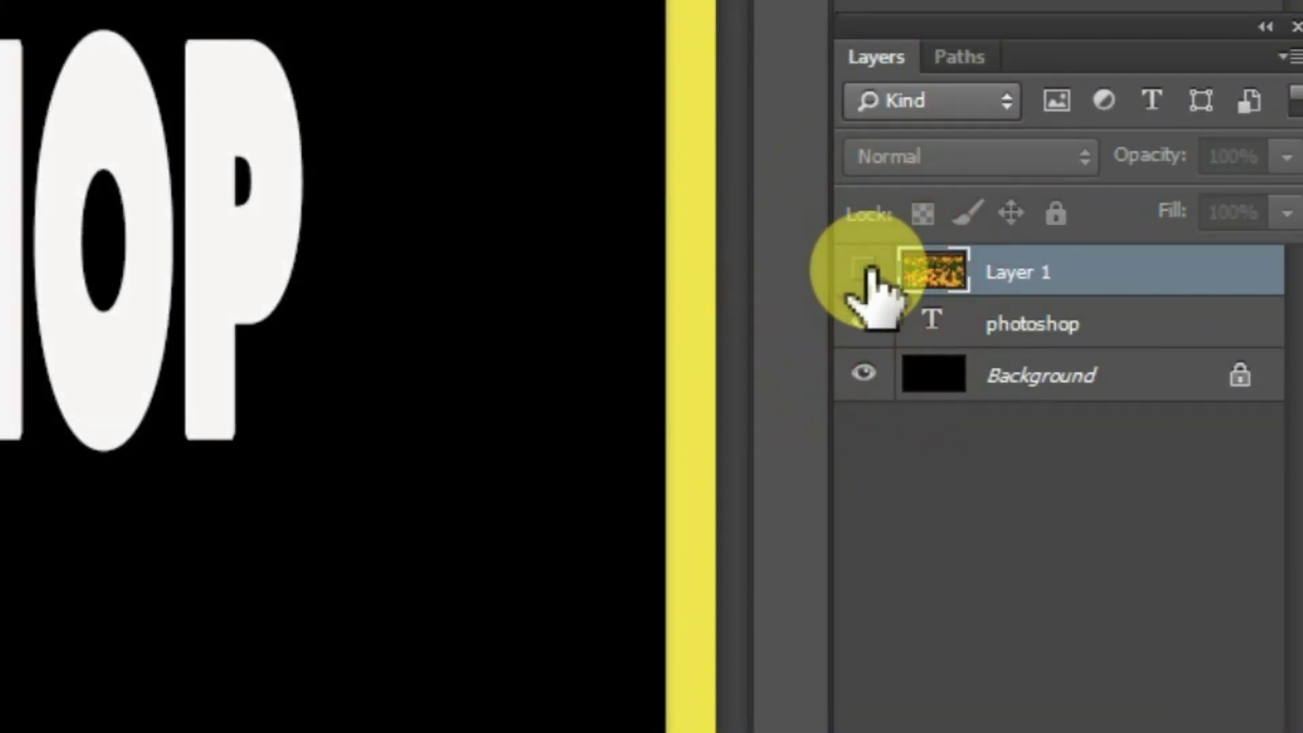
left_click(866, 270)
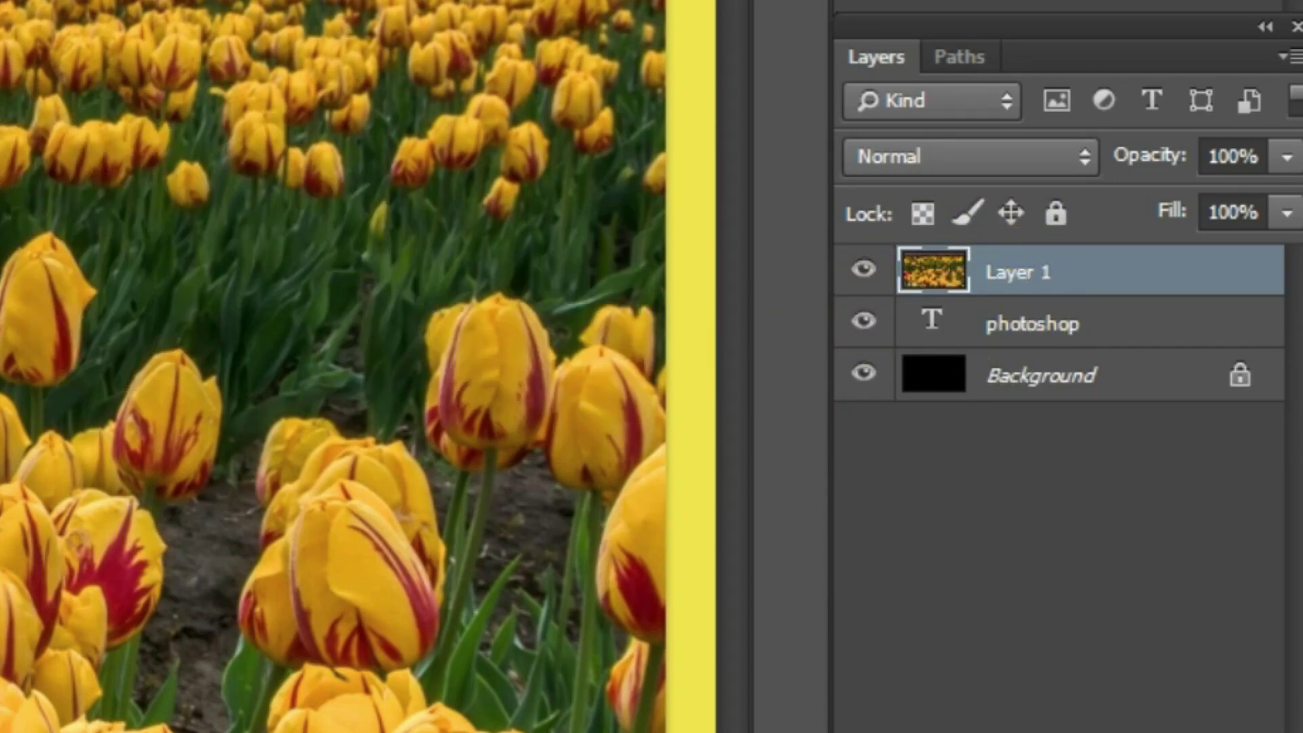
Create a clipping mask that clips the tulip photo on Layer 1 to the photoshop text layer.
left_click(1071, 325)
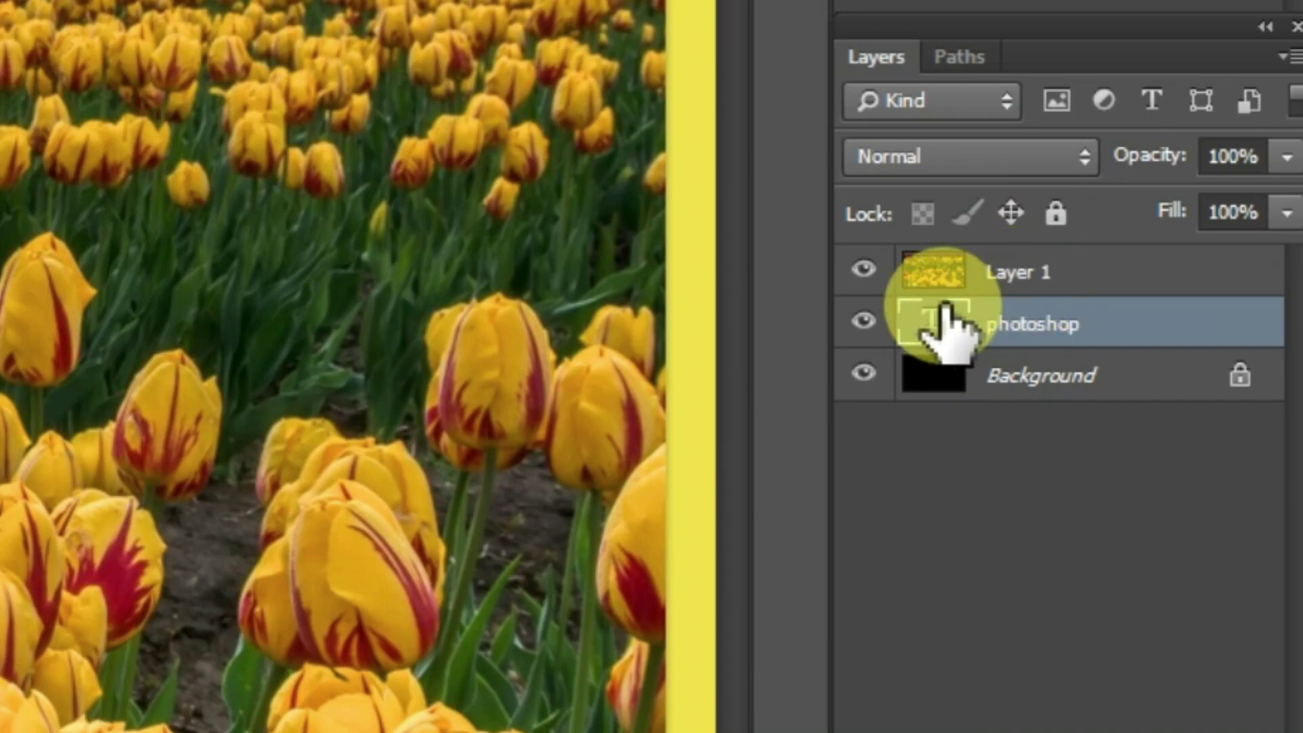
left_click(1163, 270)
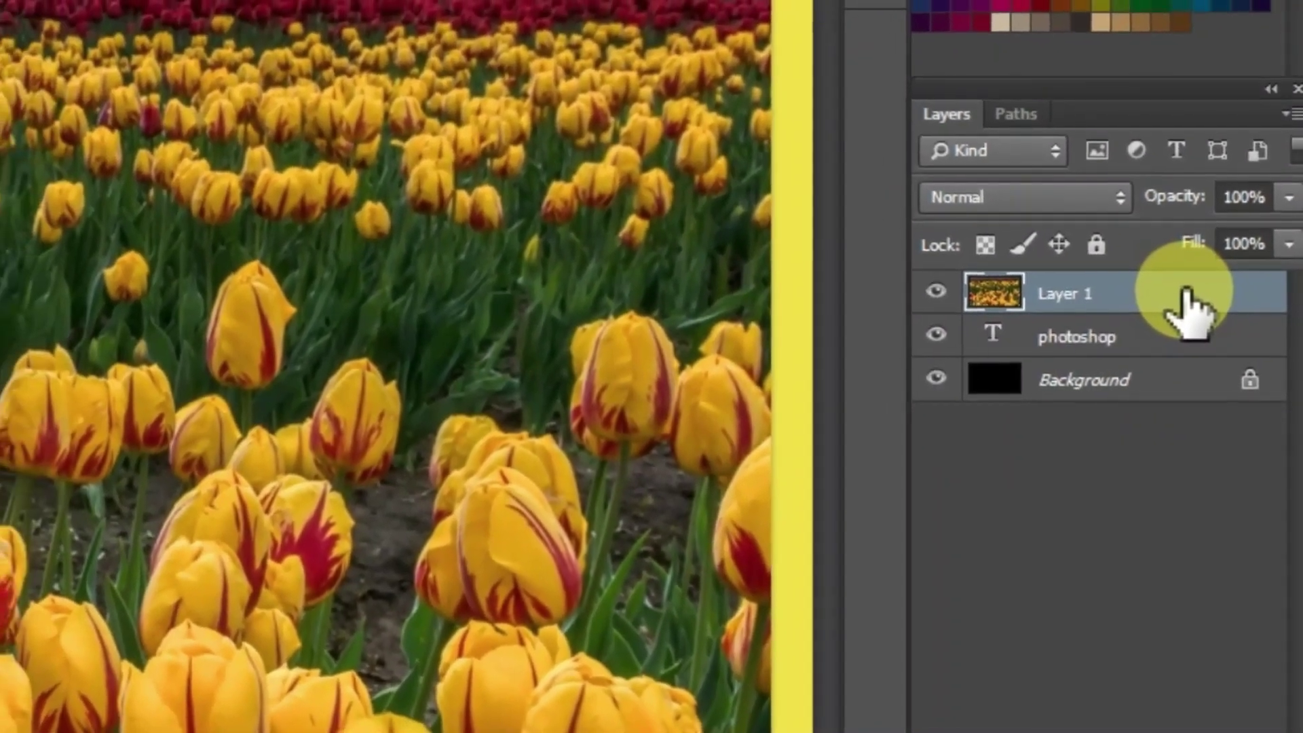
right_click(1186, 295)
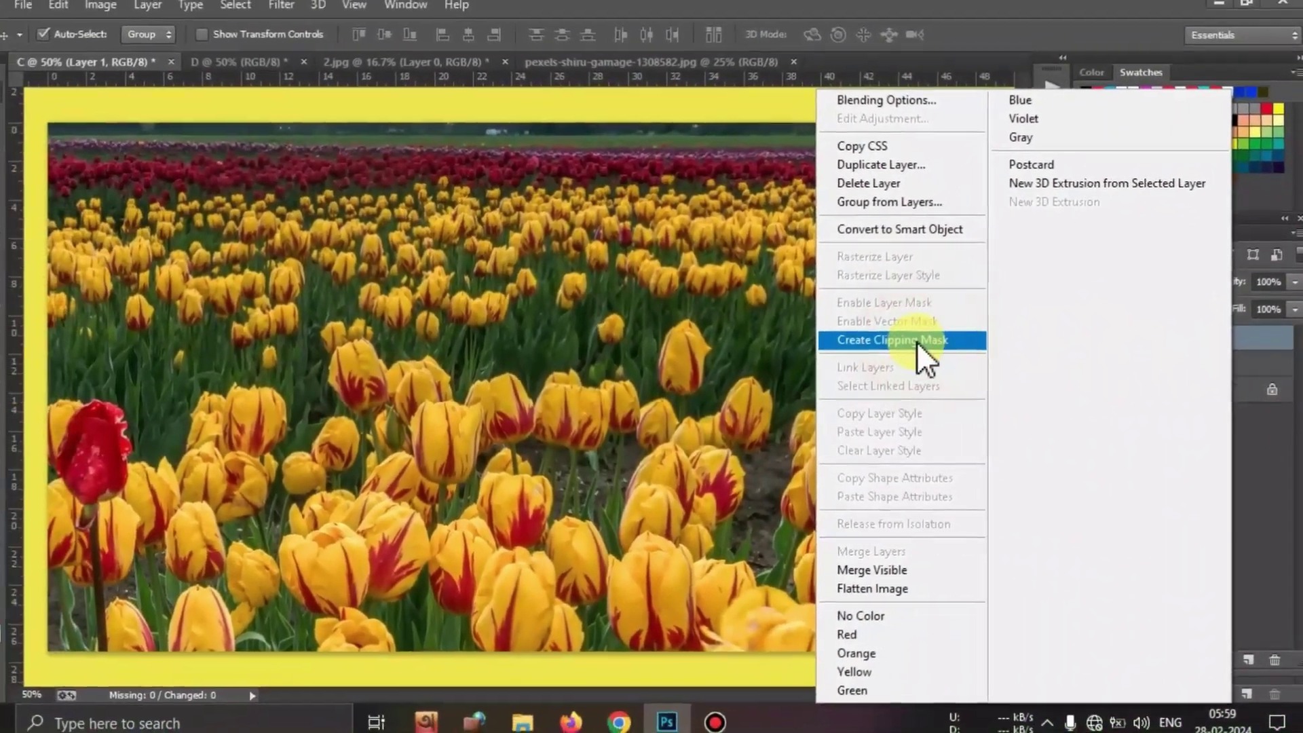
left_click(916, 341)
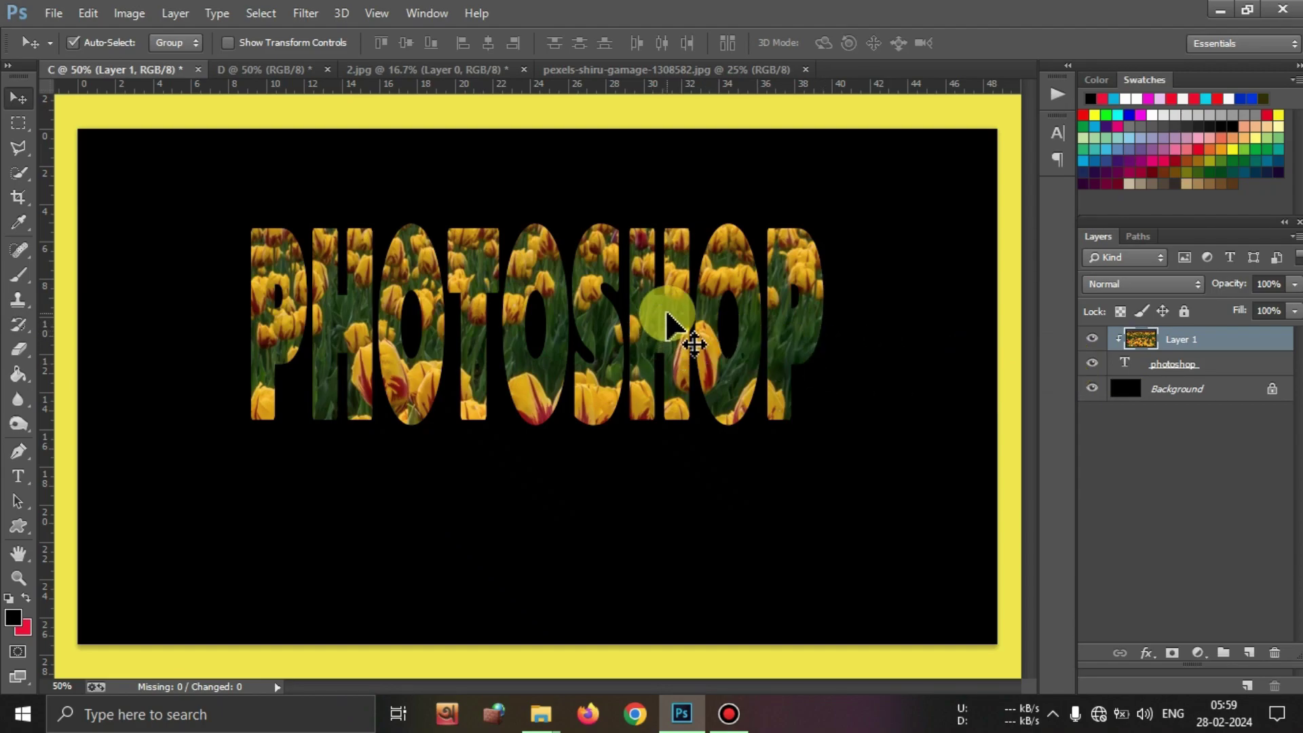
Scale the clipped tulip photo to 33.07% width and 14.45% height over the text, and release its clipping mask.
key("ctrl+t")
scroll(780, 378, "down", 6)
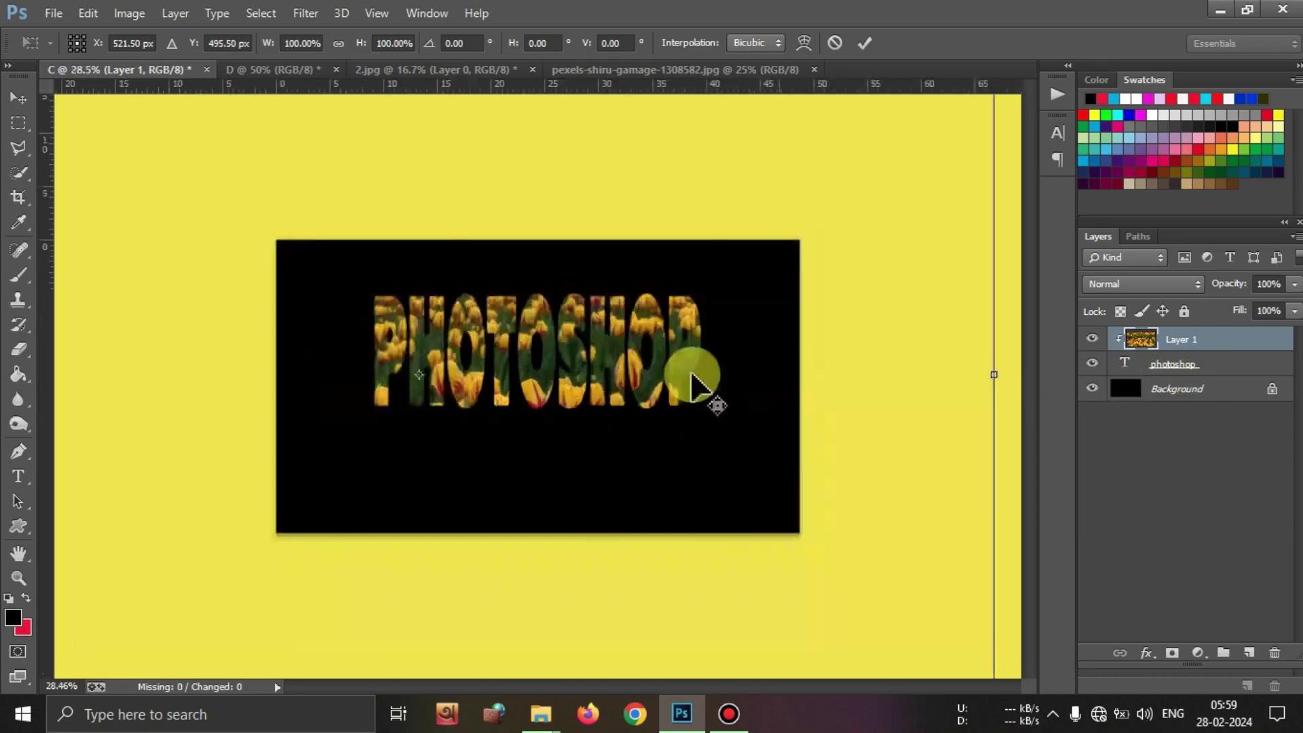
left_click_drag(288, 247, 466, 344)
left_click(864, 43)
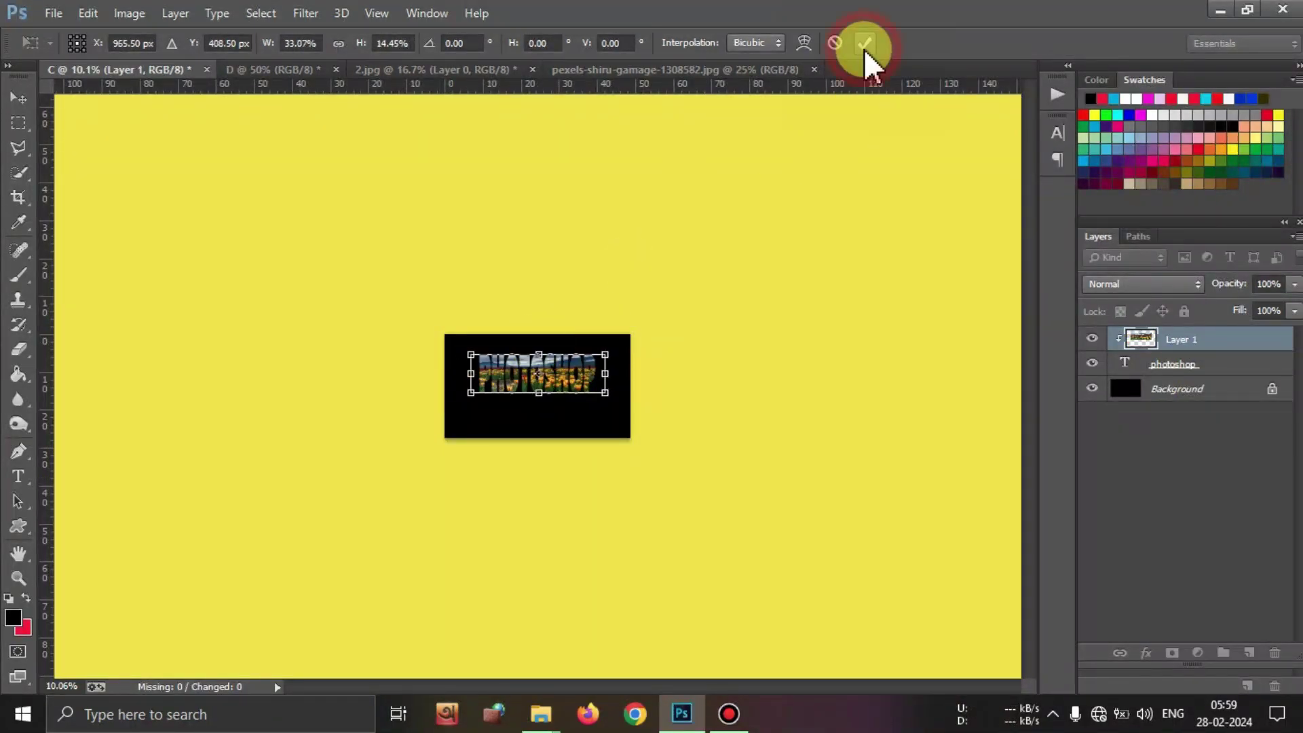
key("ctrl+0")
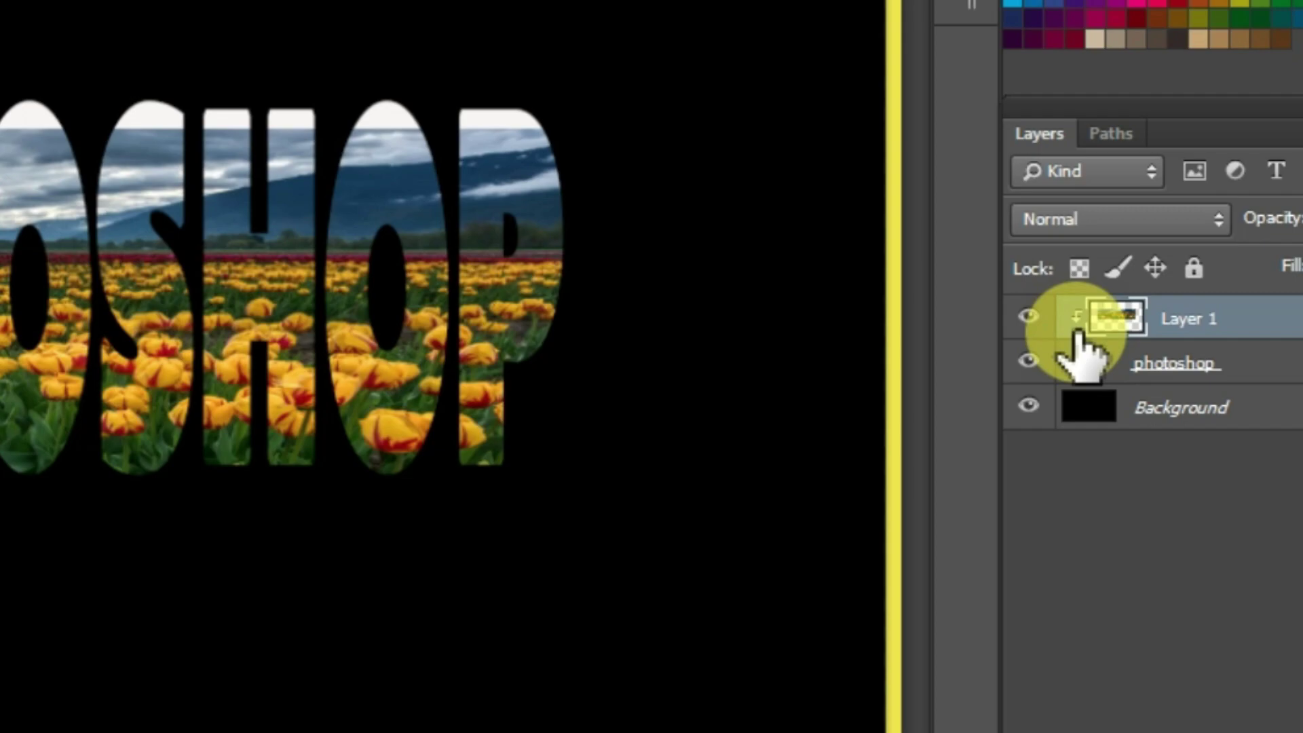
left_click(1080, 340, "alt")
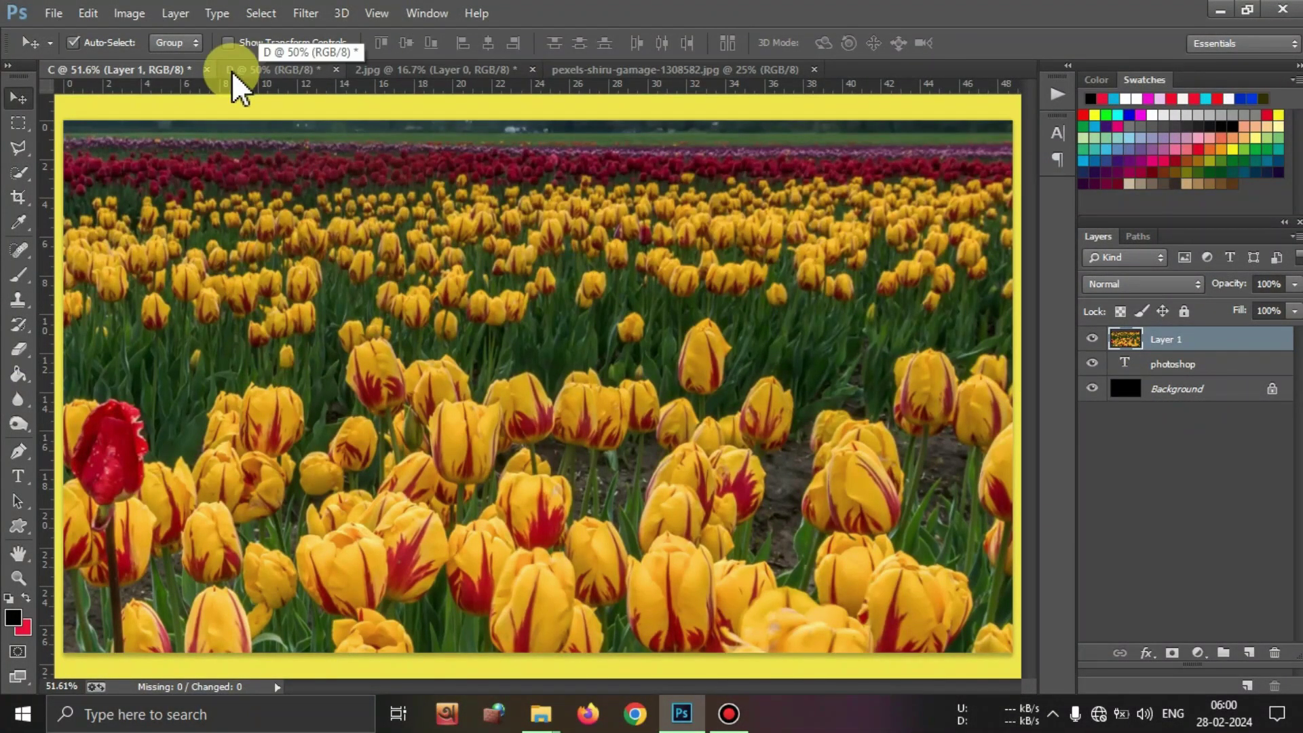
Draw a large red fleur-de-lis custom shape in the middle of document D's black canvas.
left_click(270, 70)
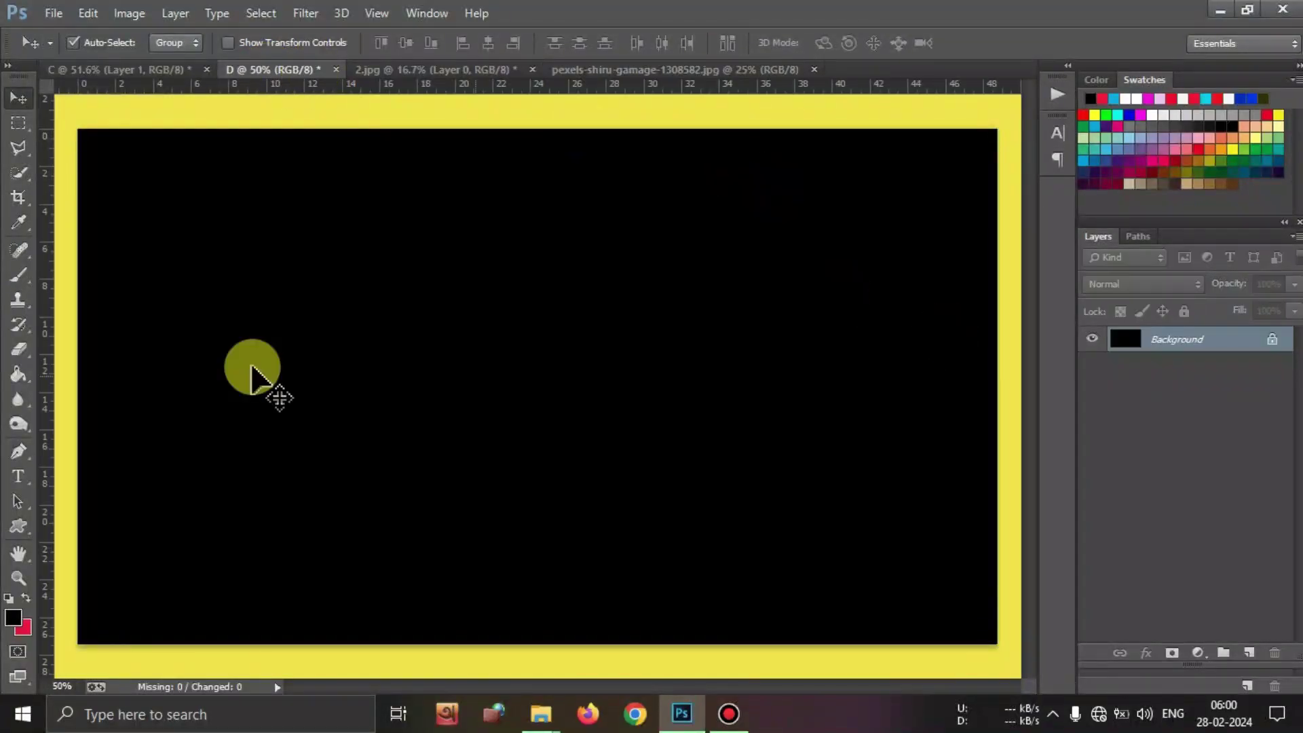
left_click(21, 533)
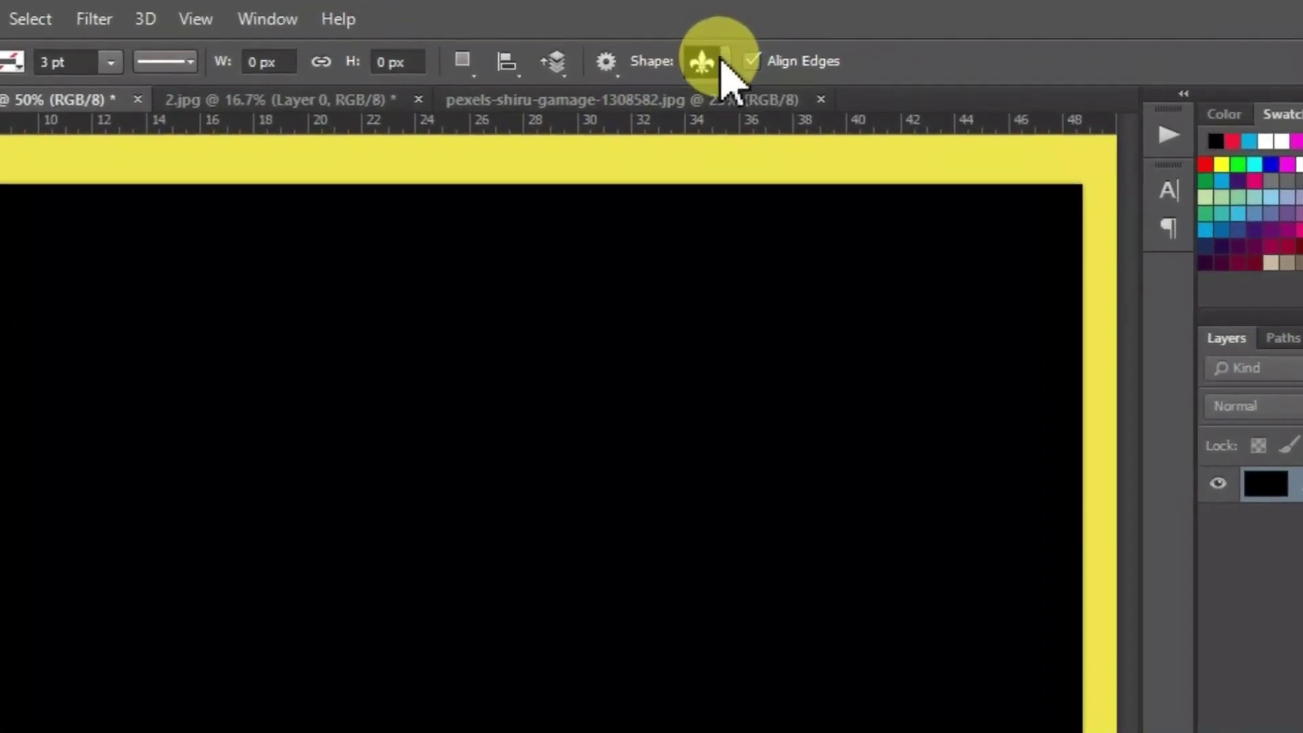
left_click(717, 68)
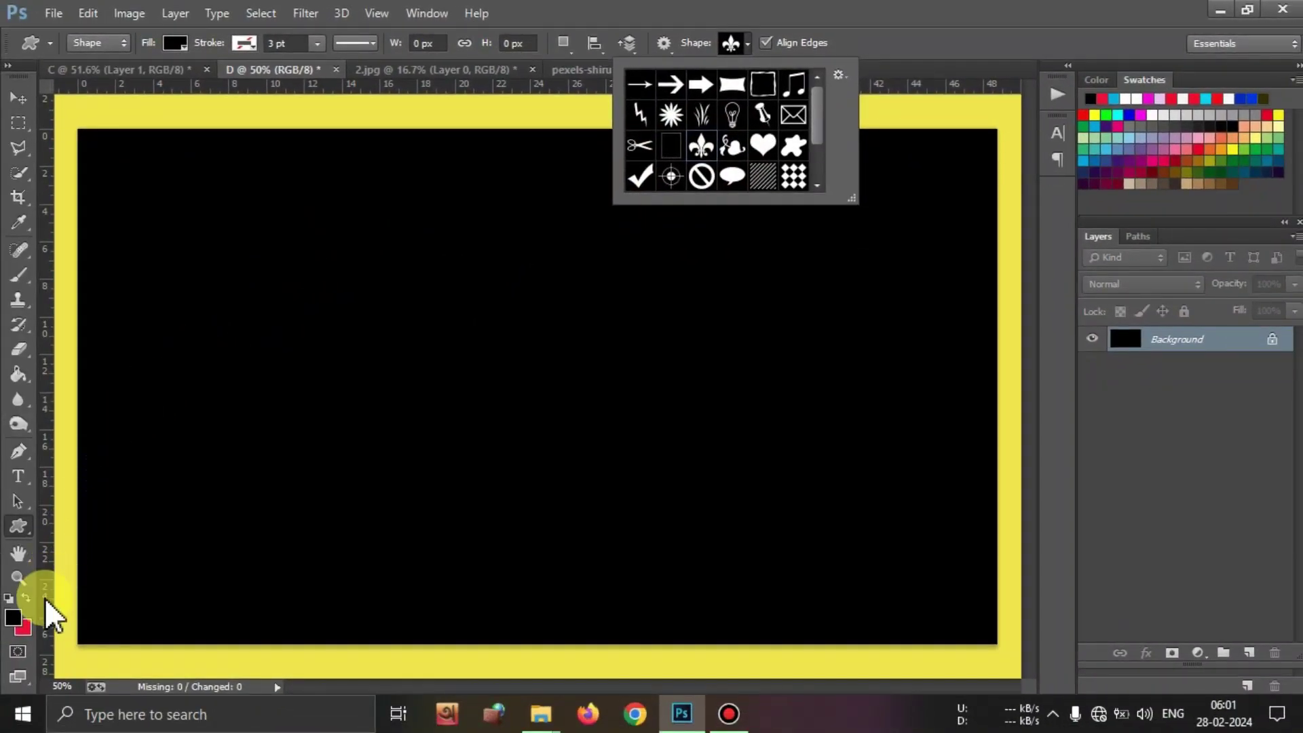
left_click(26, 597)
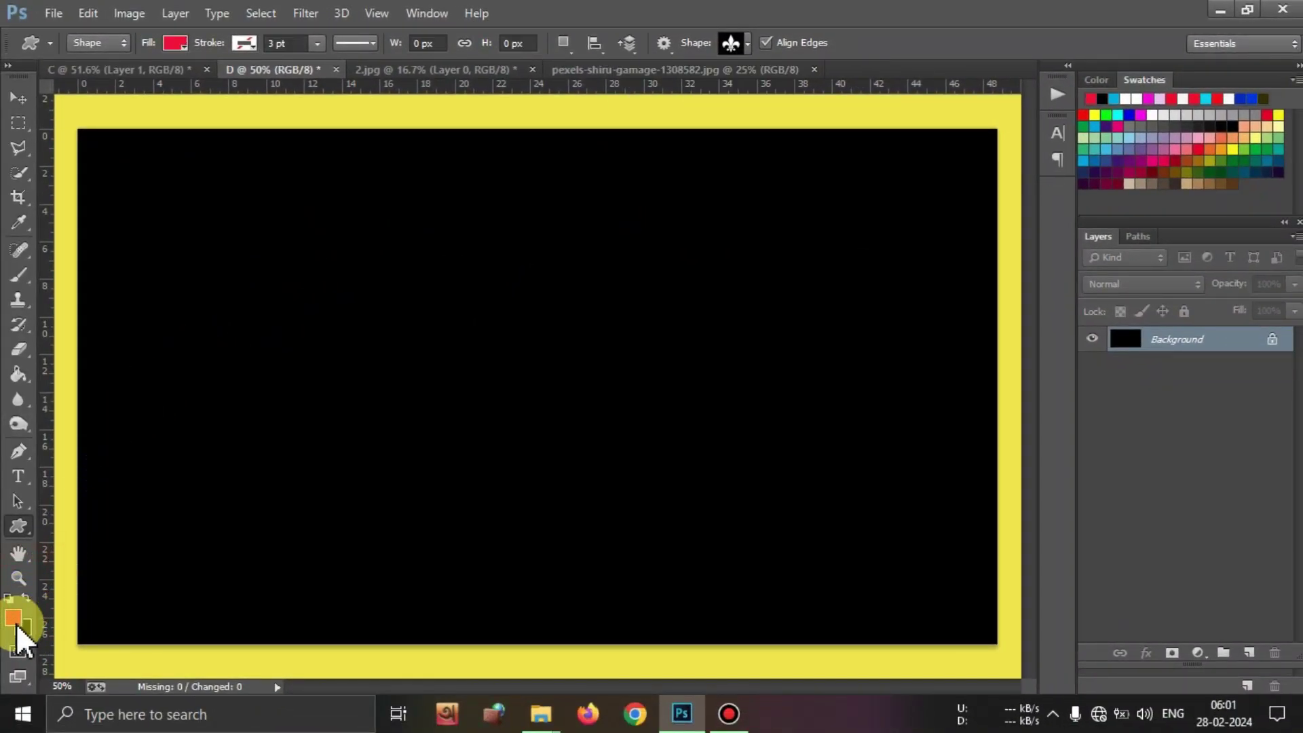
left_click_drag(301, 222, 782, 537)
left_click(19, 99)
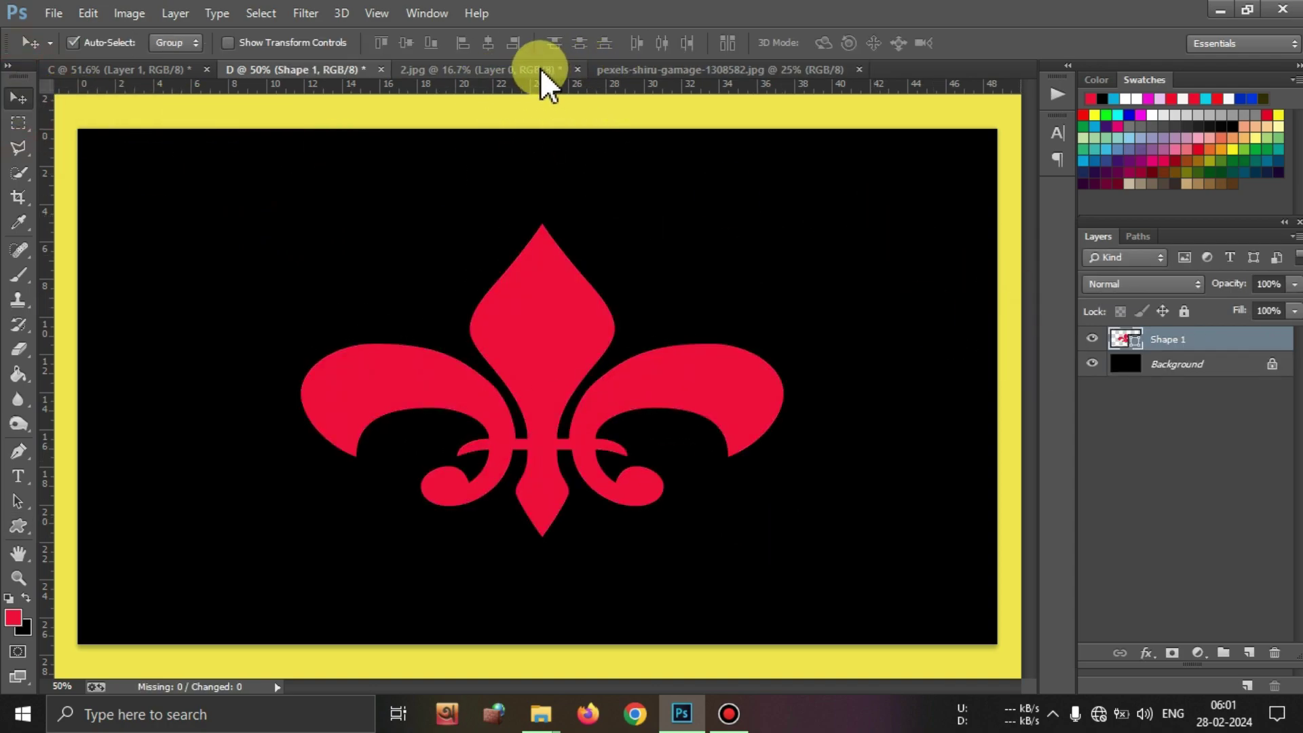
Copy the tulip photo from 2.jpg into document D above the fleur-de-lis, checking the shape beneath it.
key("ctrl+Tab")
left_click_drag(721, 407, 537, 387)
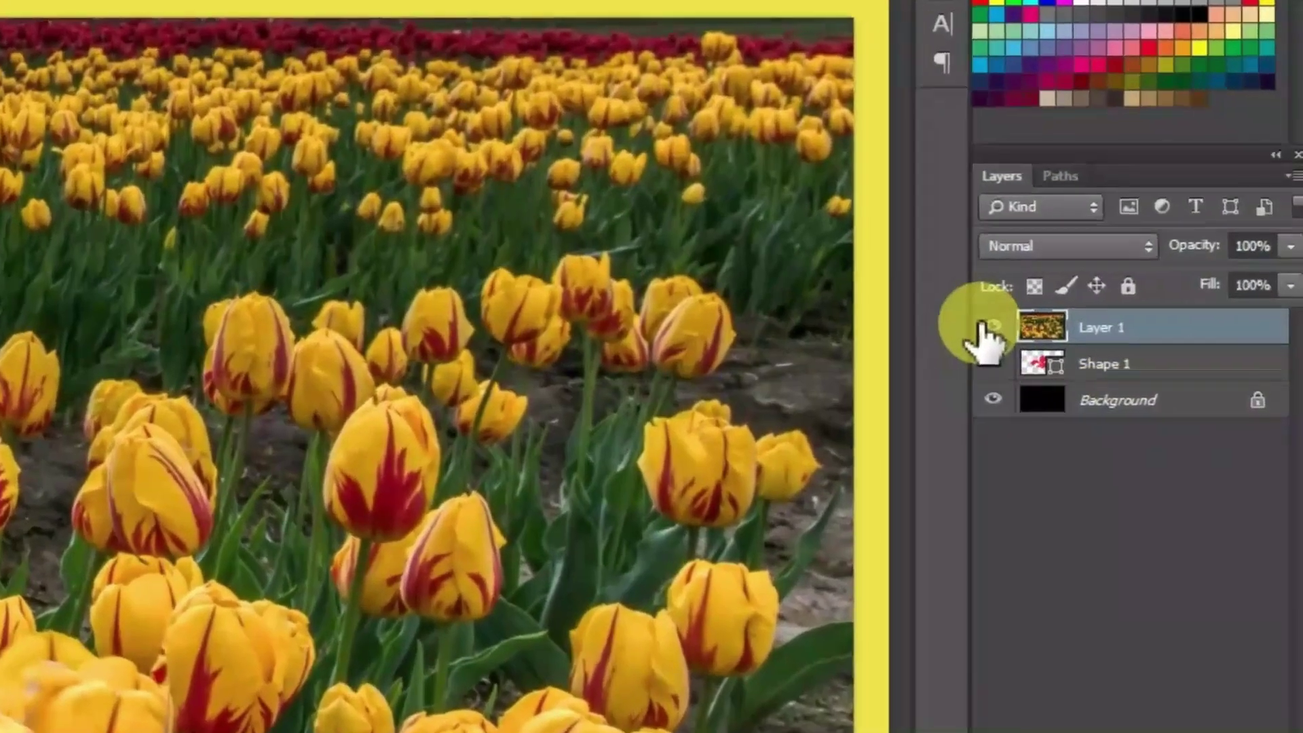
left_click(988, 328)
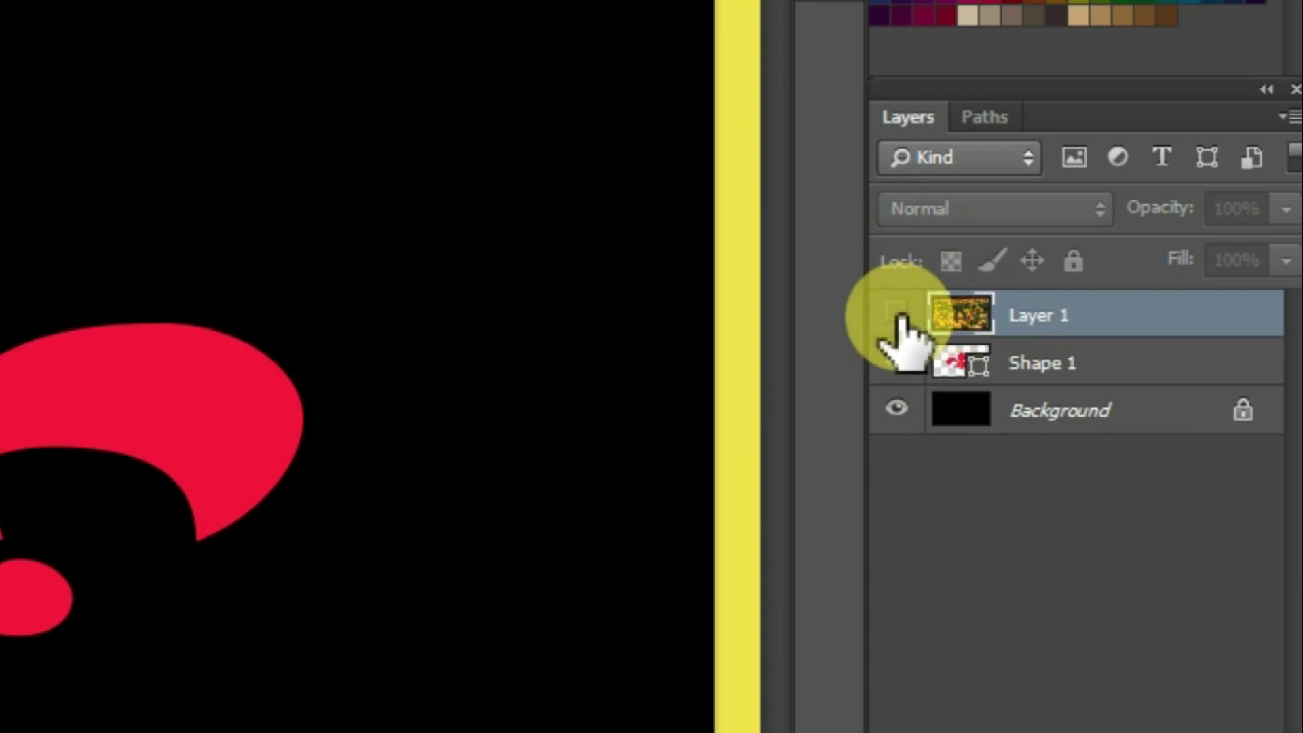
left_click(896, 315)
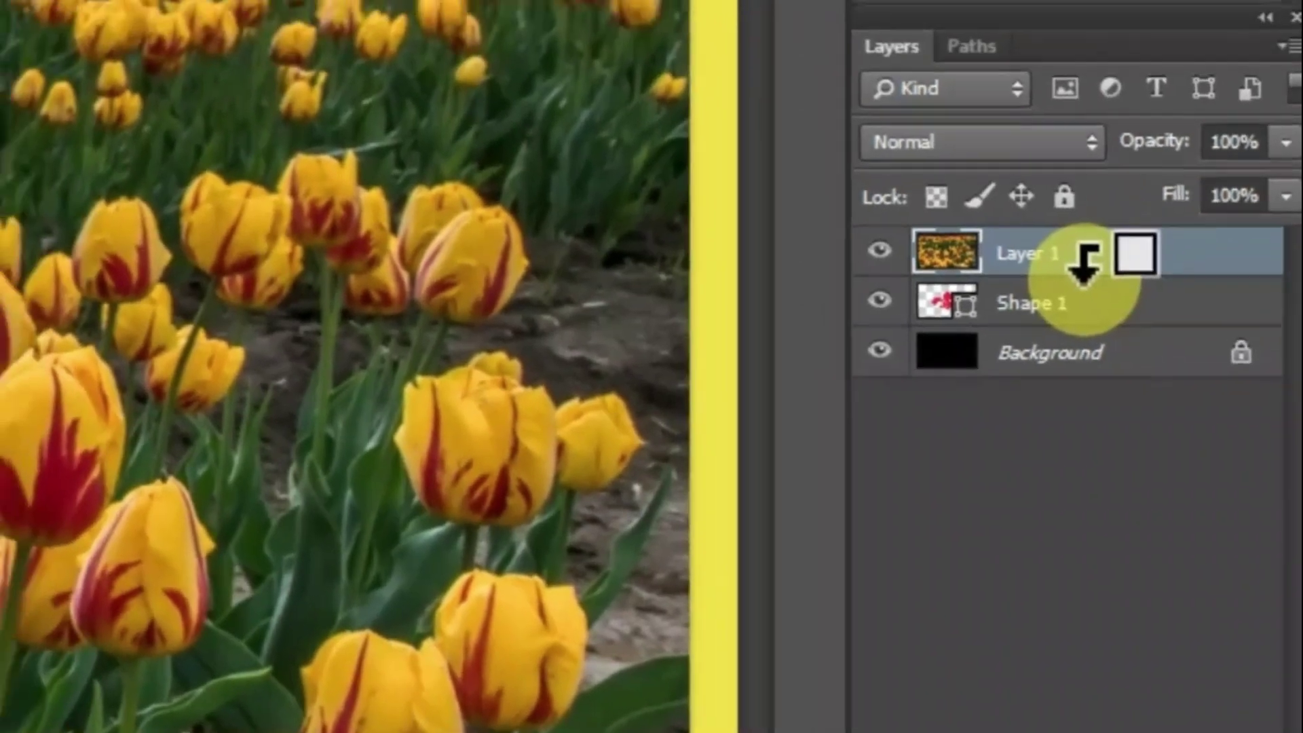
Clip the tulip photo to the fleur-de-lis on Shape 1 and reposition the photo inside the shape.
left_click(1066, 204, "alt")
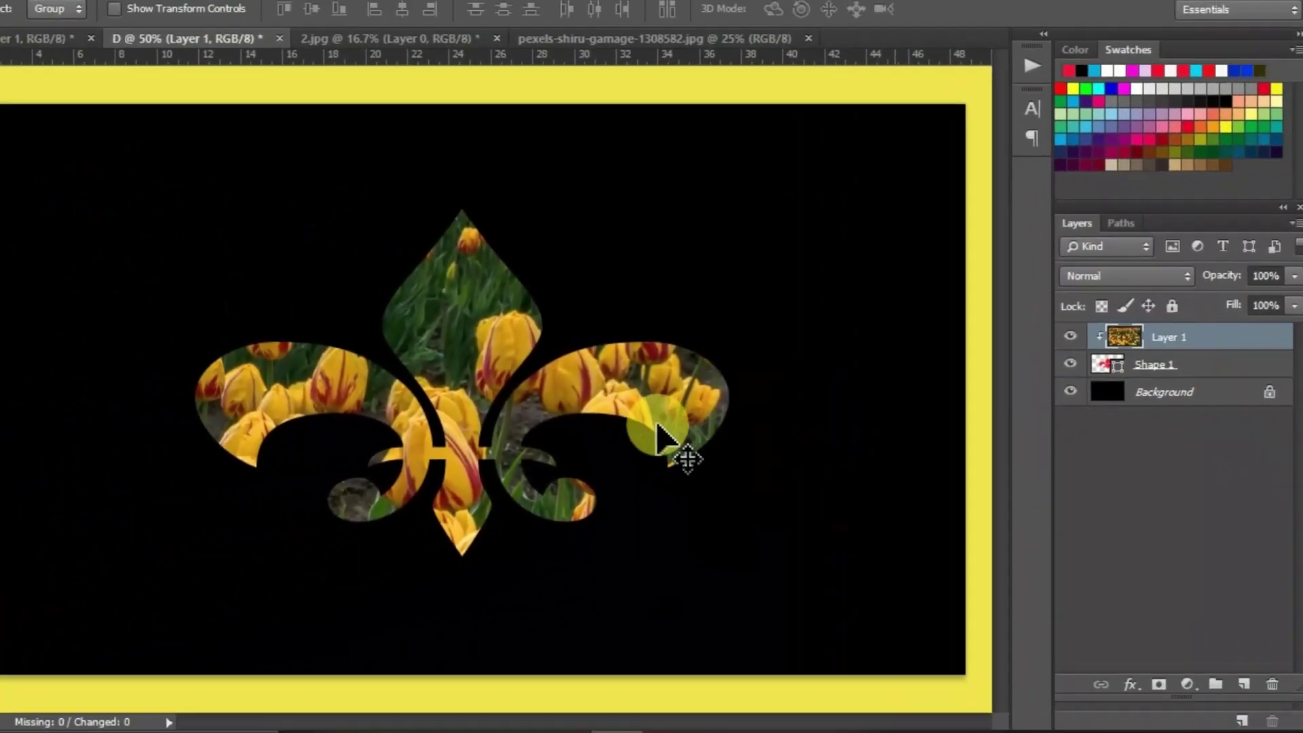
left_click_drag(445, 340, 451, 370)
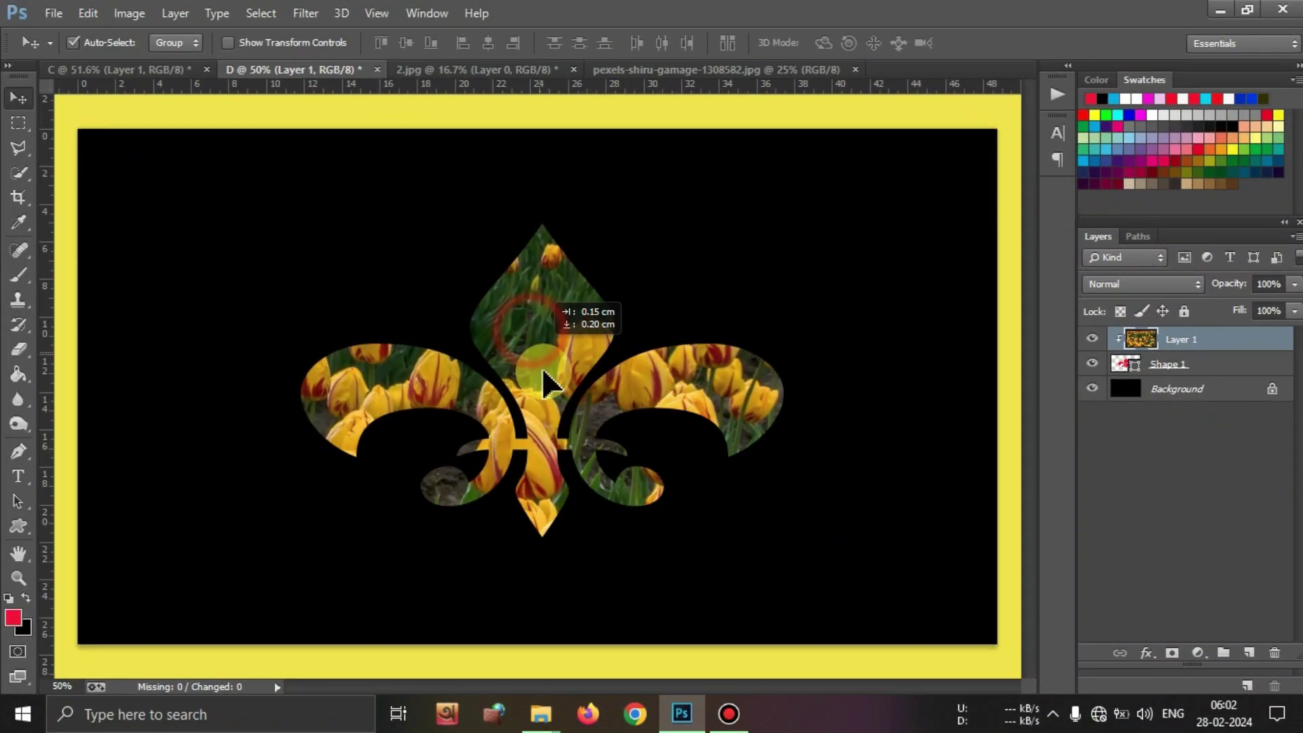
left_click_drag(543, 370, 525, 402)
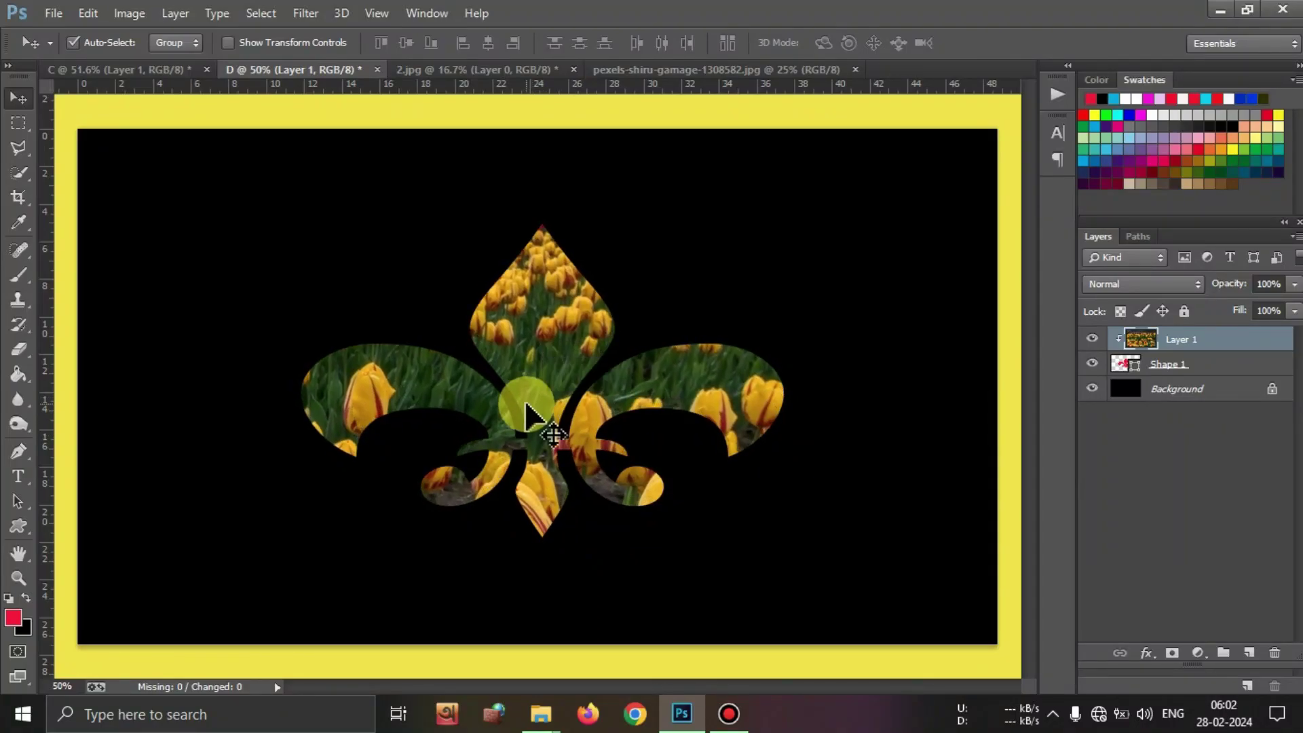
left_click_drag(528, 377, 535, 469)
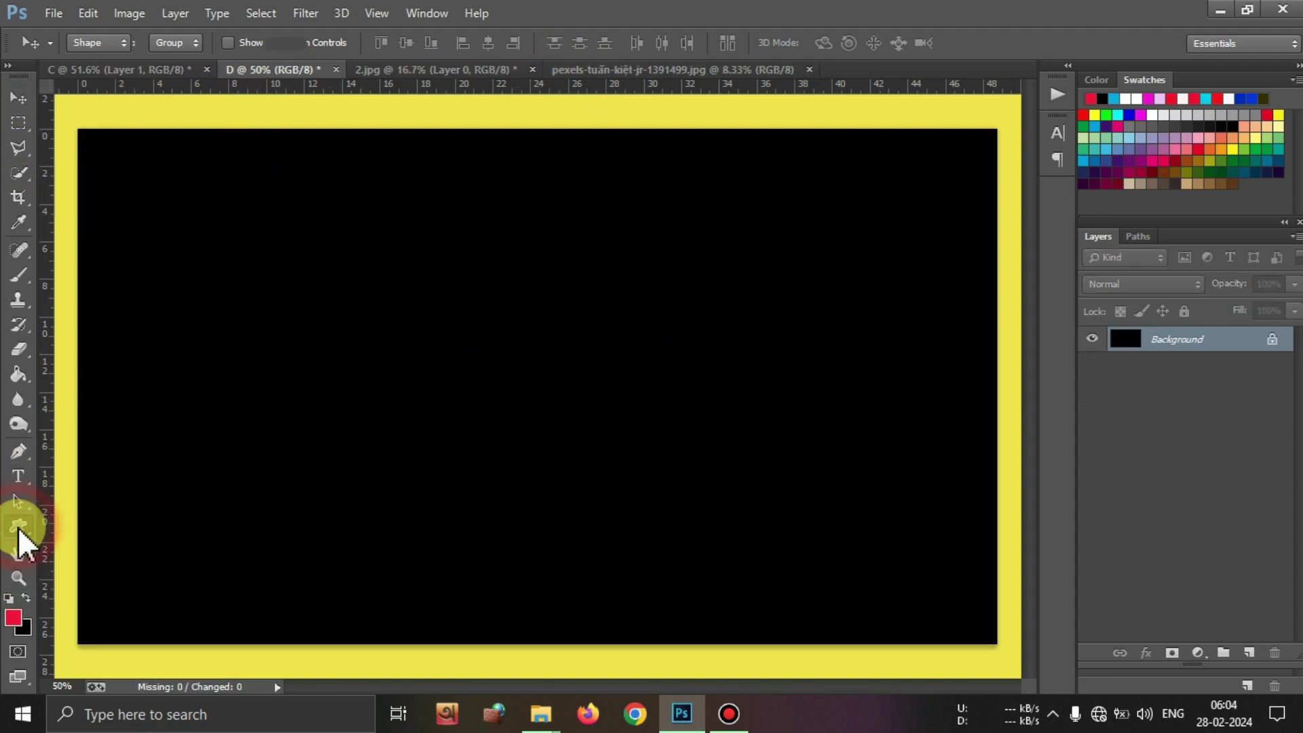
Draw a red starburst custom shape about 890 by 770 px on document D's empty black canvas.
left_click(18, 529)
left_click(747, 44)
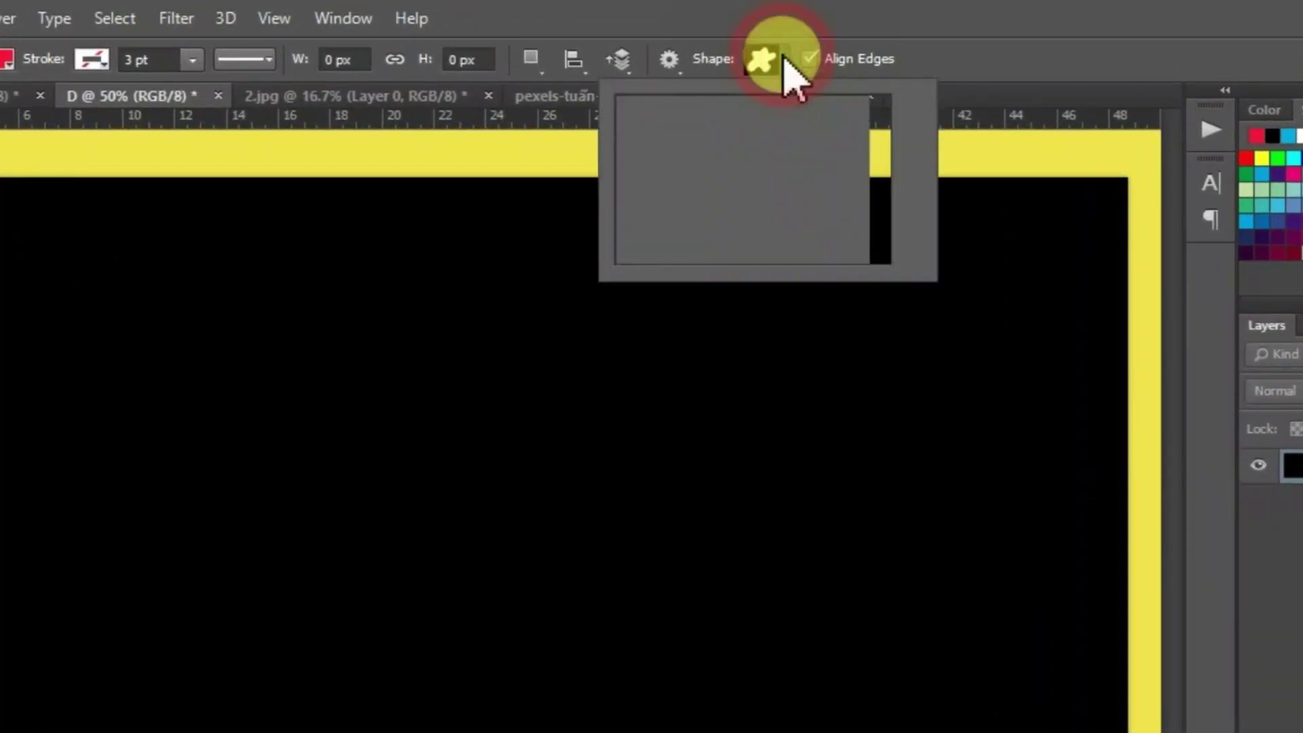
scroll(874, 204, "down", 1)
left_click(676, 255)
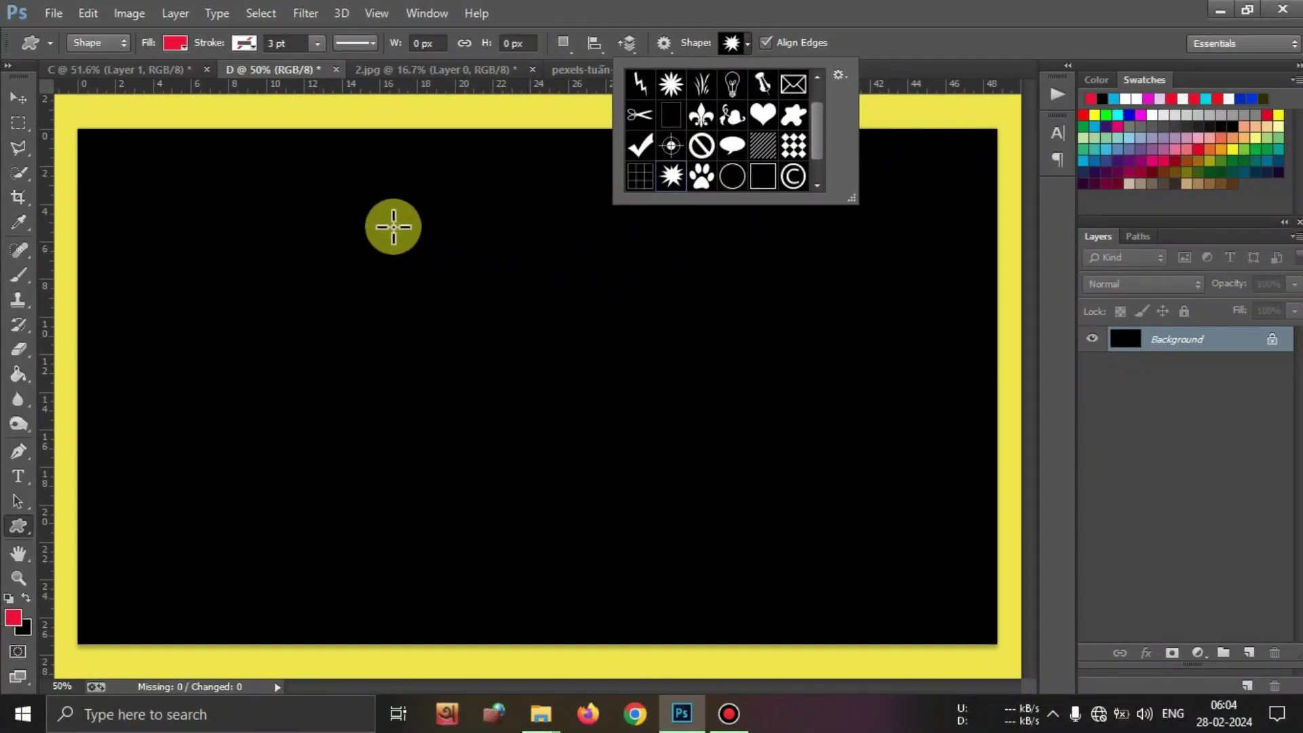
left_click(278, 297)
left_click_drag(453, 280, 805, 583)
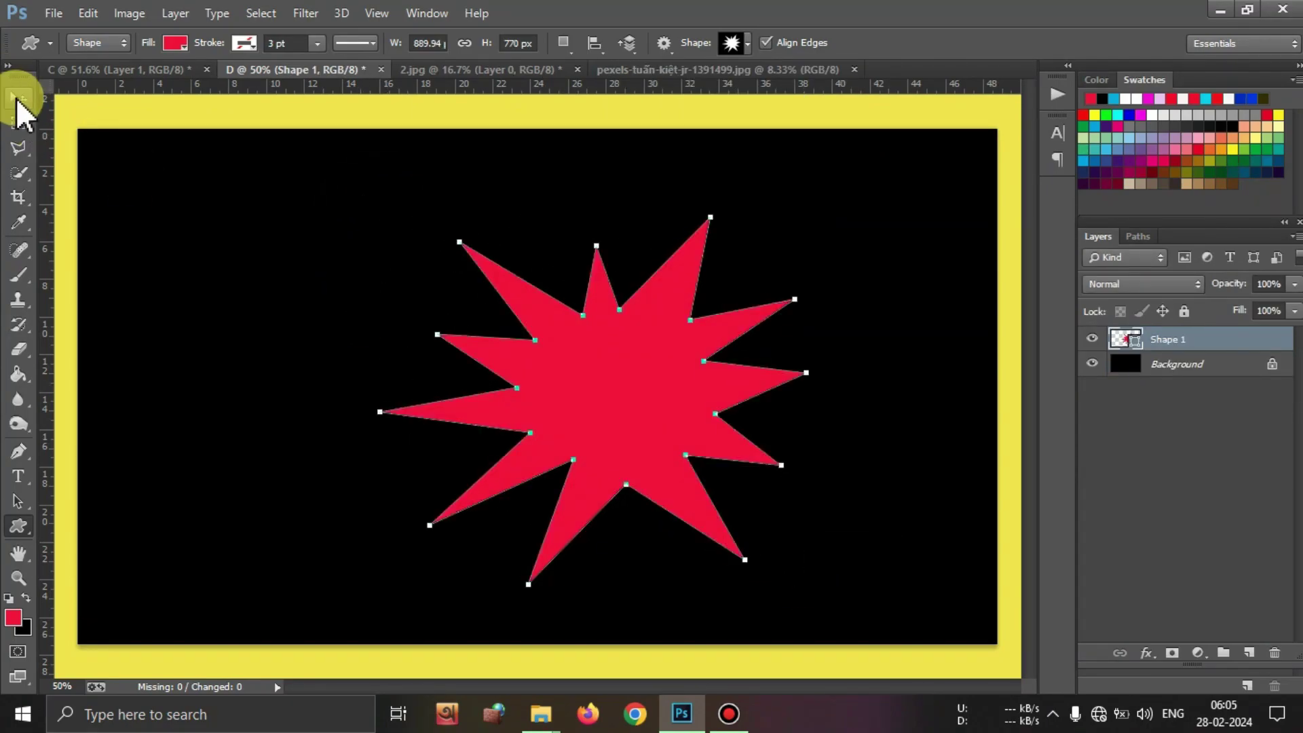
left_click(18, 101)
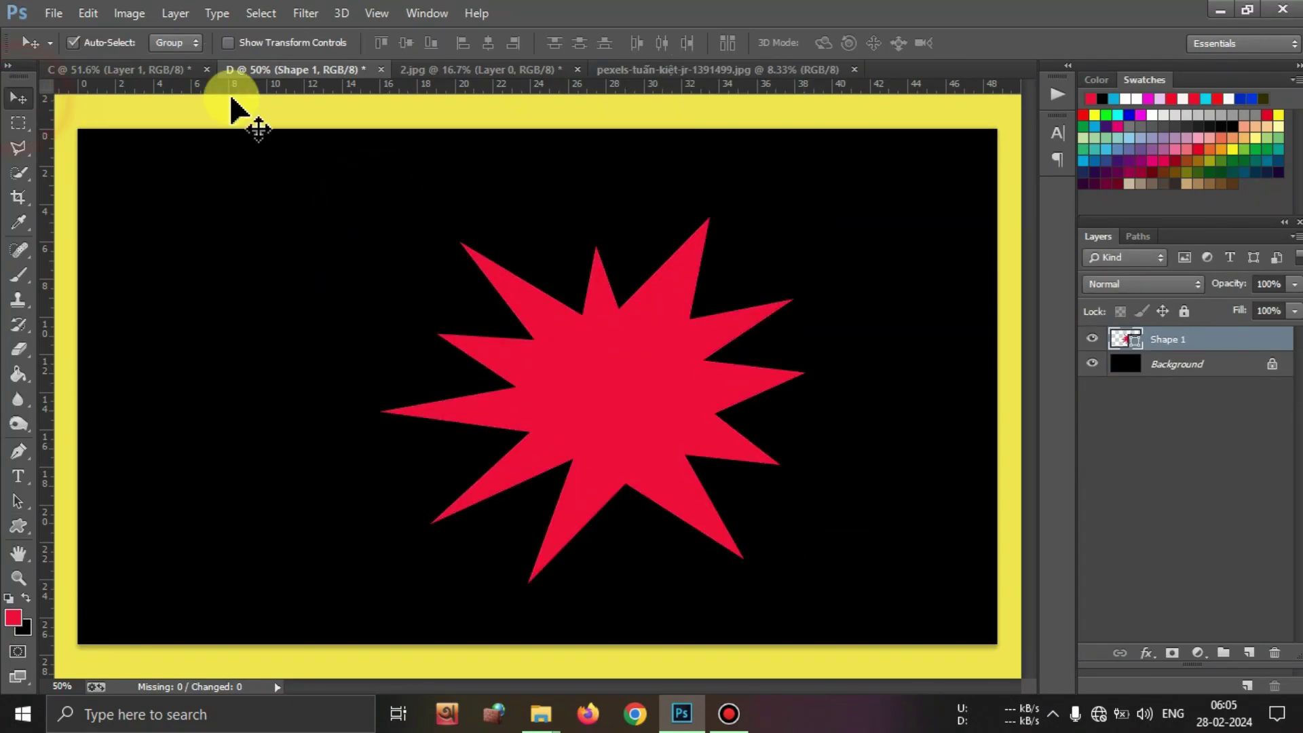
Unlock the portrait of the woman in the white dress and copy it into document D above the starburst.
left_click(784, 70)
left_click(1262, 347)
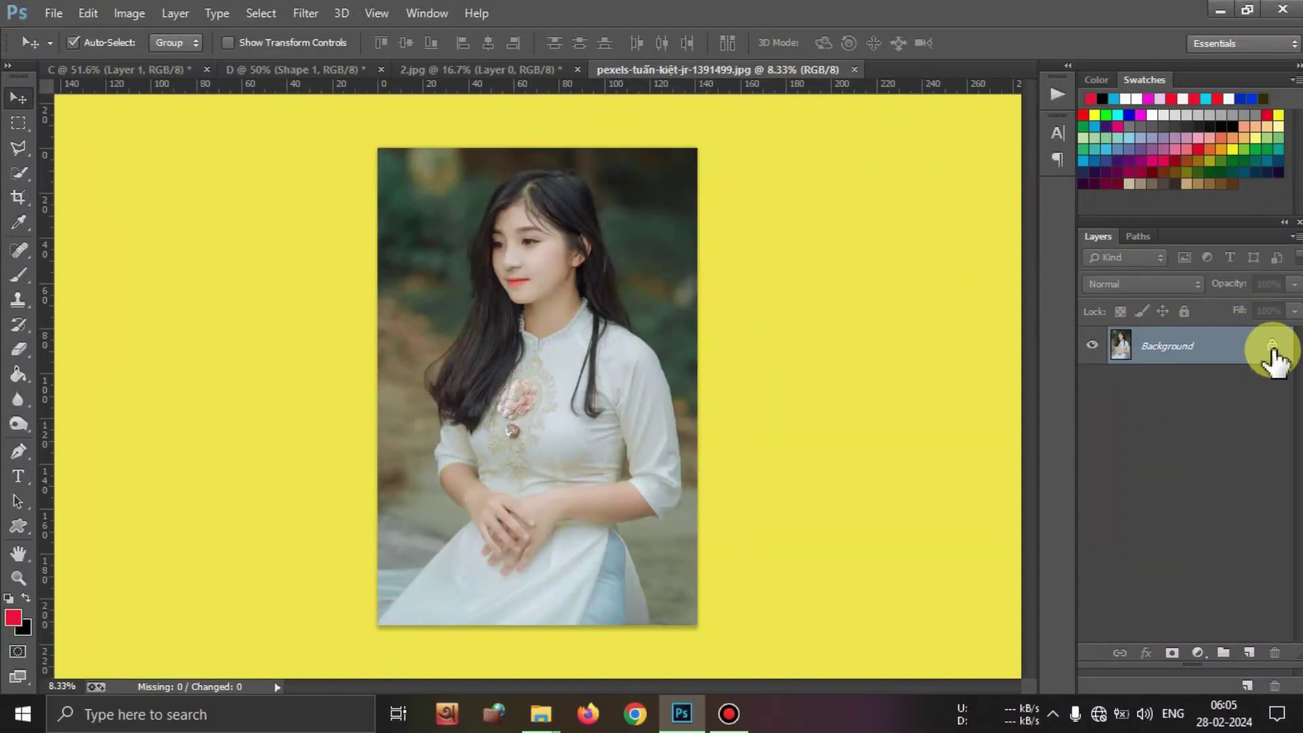
left_click(1272, 346)
left_click_drag(585, 389, 645, 368)
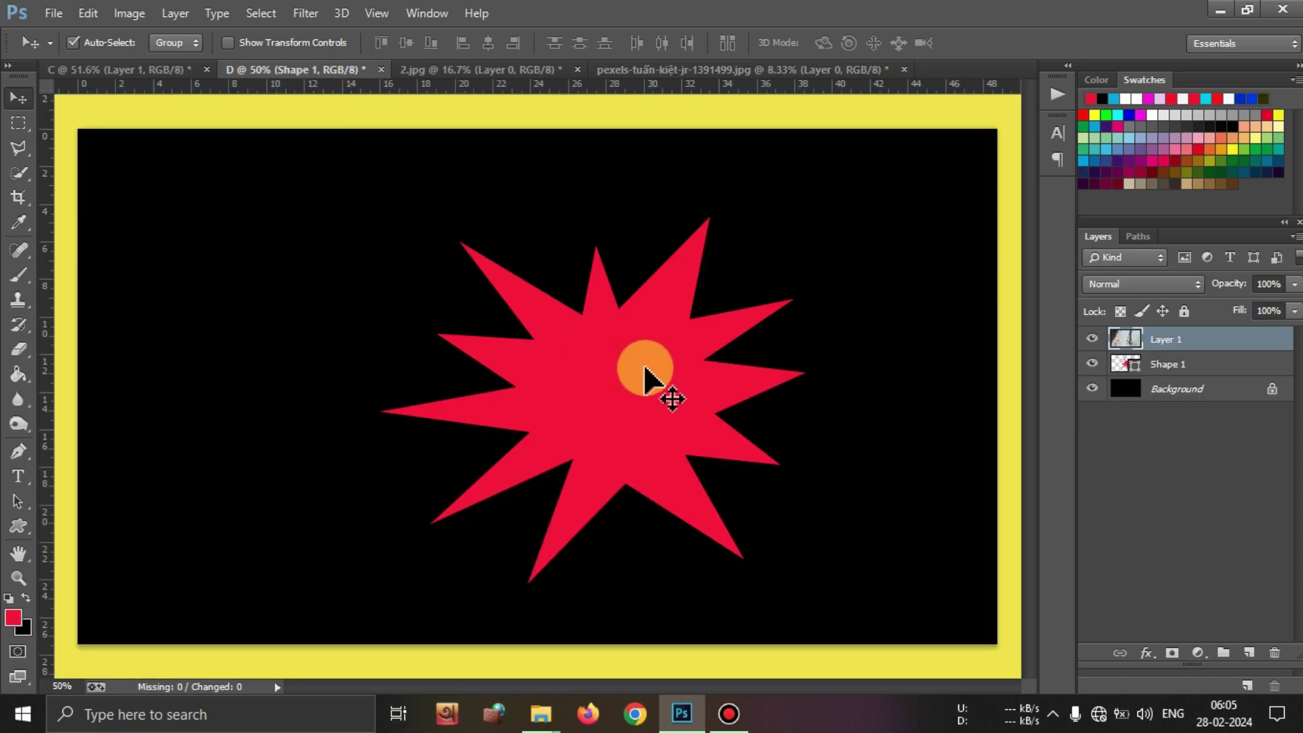
Scale down the portrait on Layer 1 and position the woman's face over the starburst.
key("ctrl+t")
key("ctrl+0")
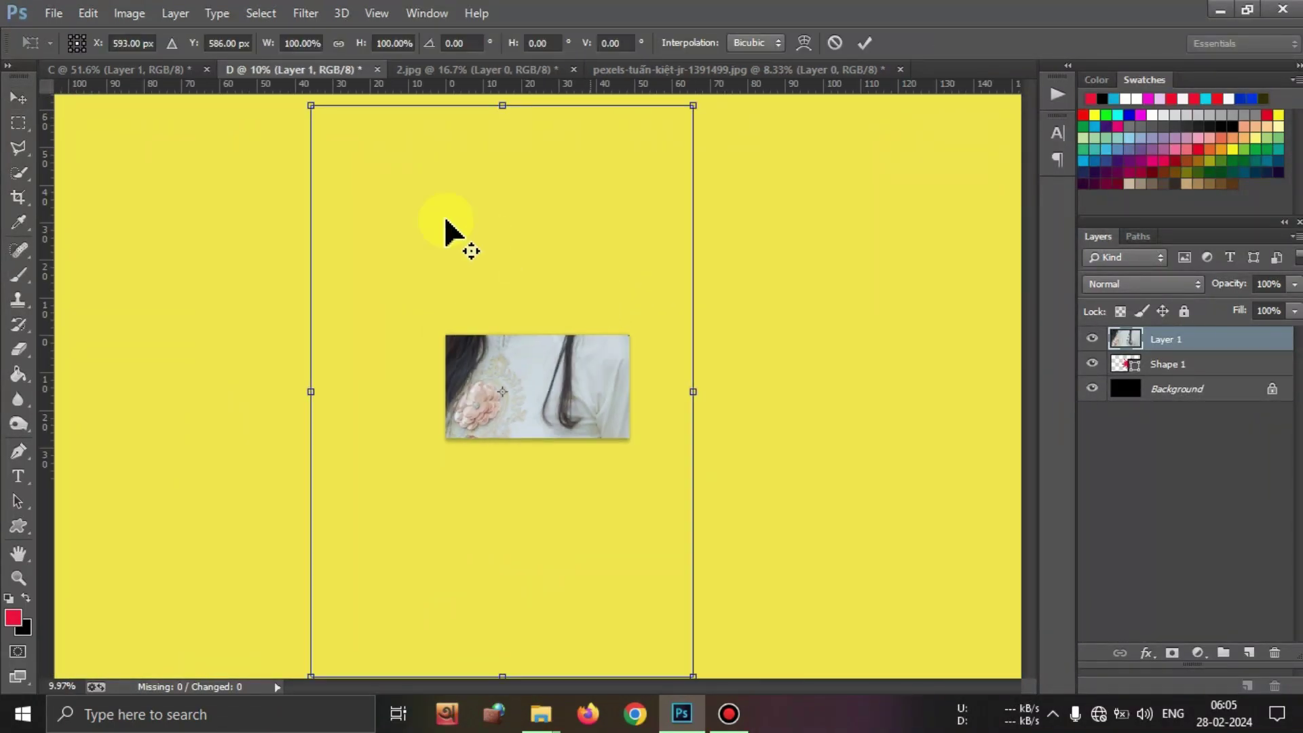
left_click_drag(313, 108, 488, 370)
left_click_drag(592, 391, 549, 357)
left_click_drag(651, 643, 582, 387)
left_click(863, 43)
key("ctrl+0")
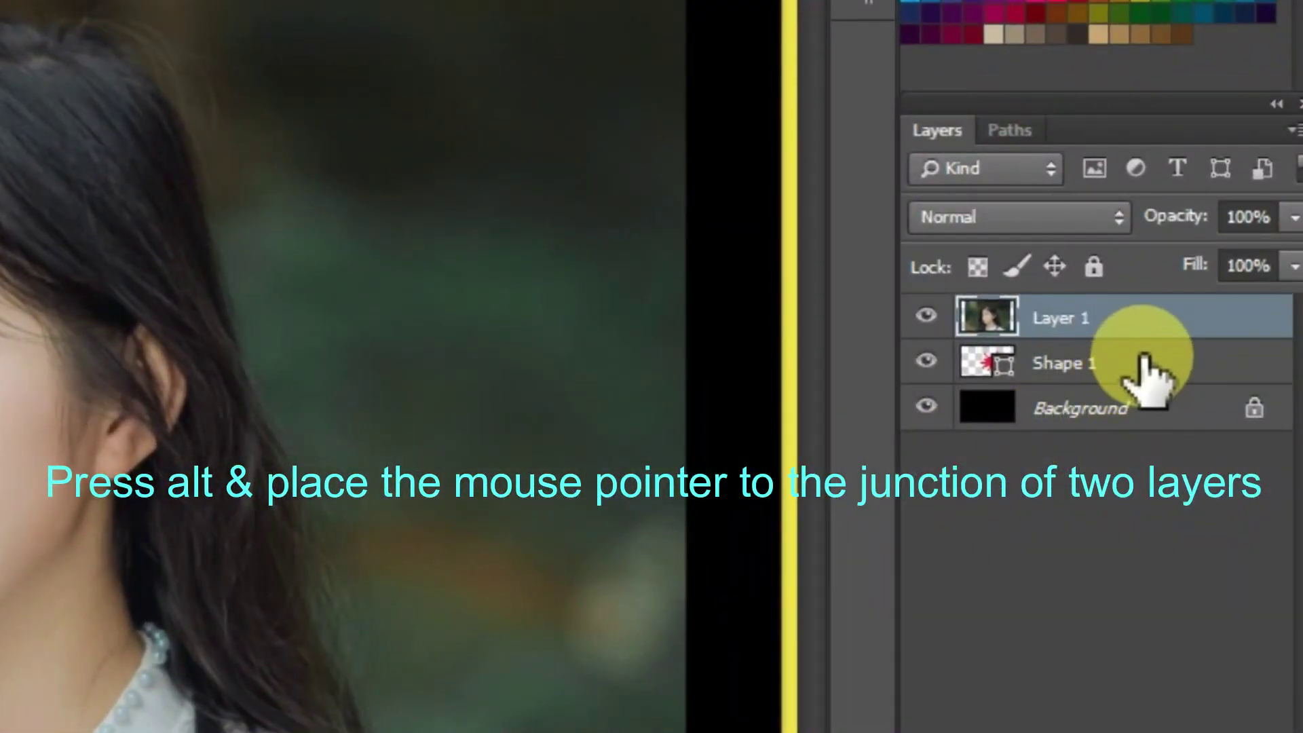
Clip the portrait to the starburst on Shape 1 and shift it so the face sits inside the shape.
left_click(1148, 339, "alt")
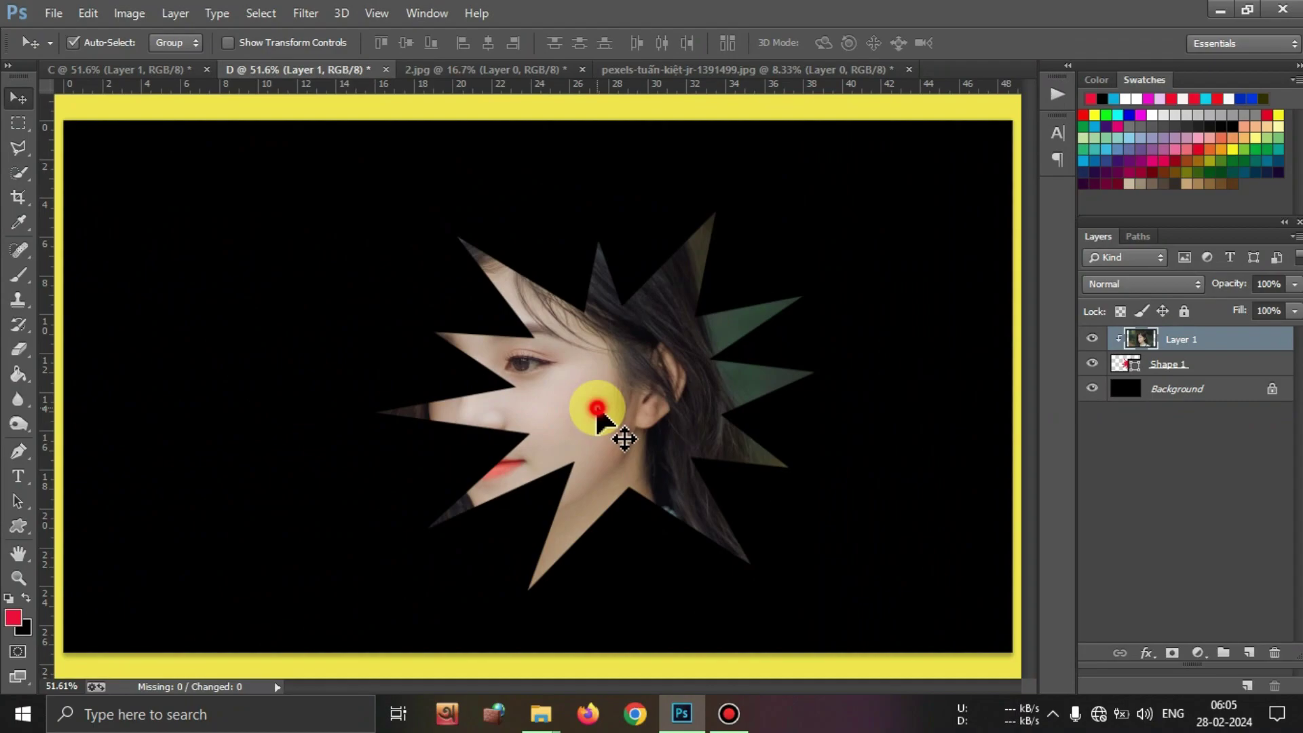
left_click_drag(597, 409, 714, 411)
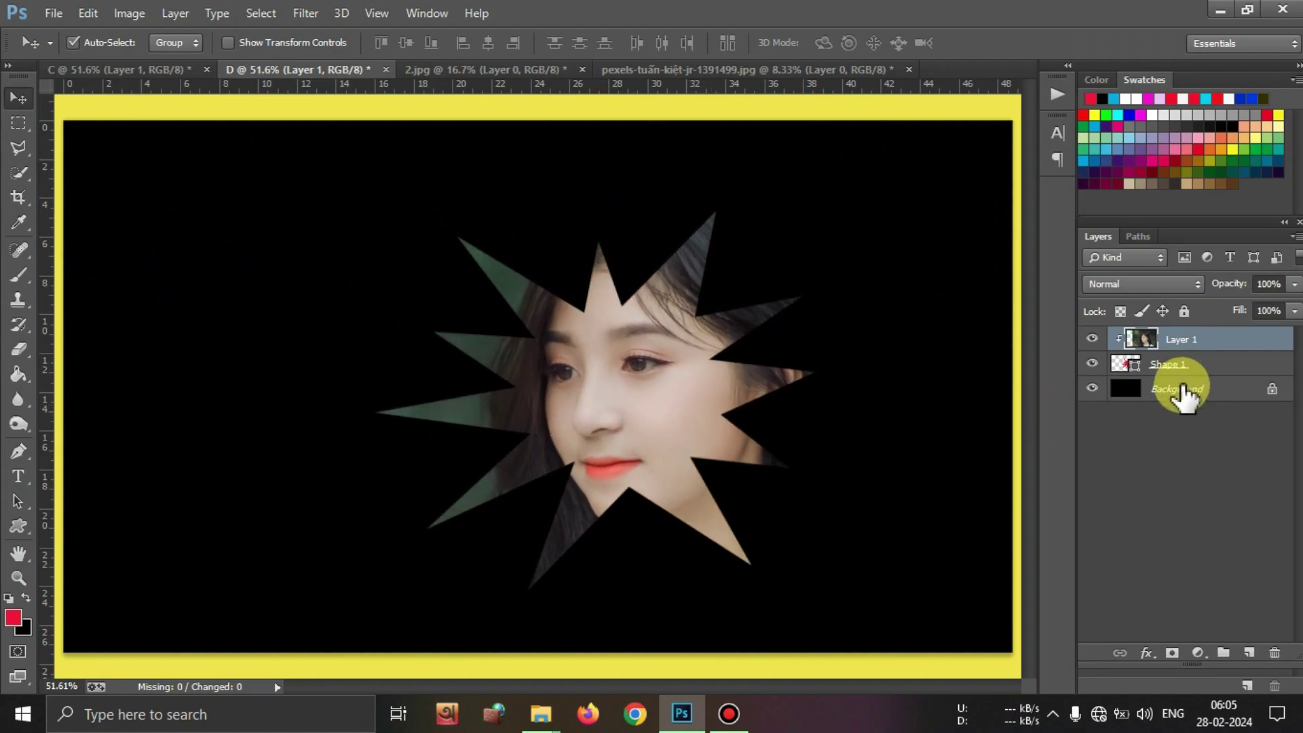